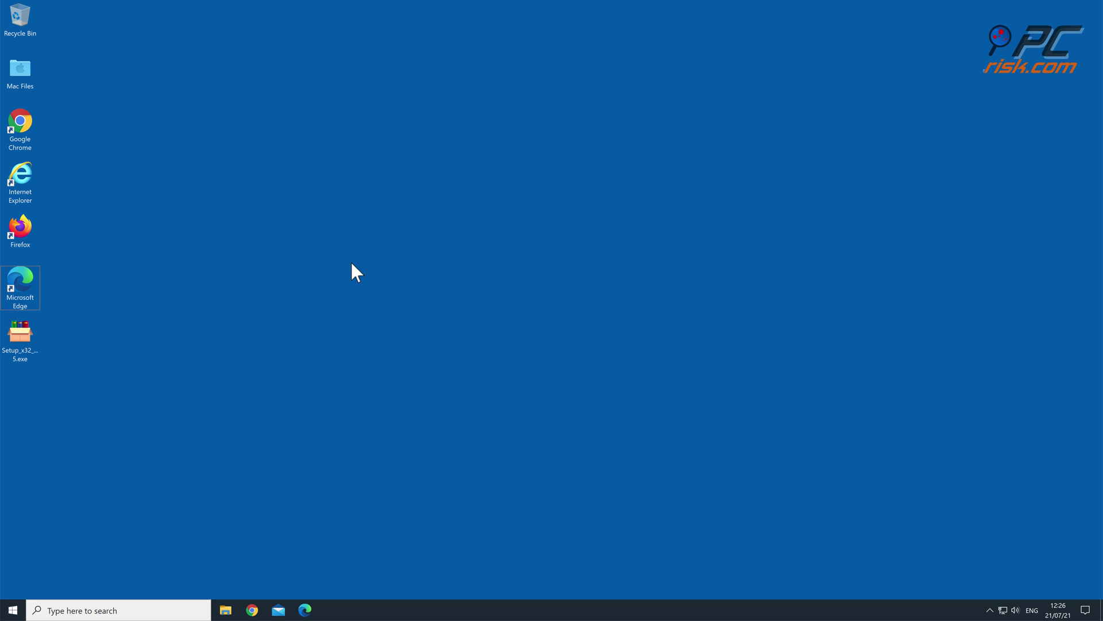
Step: Run Setup_x32.exe from the desktop and approve both User Account Control prompts
double_click(31, 337)
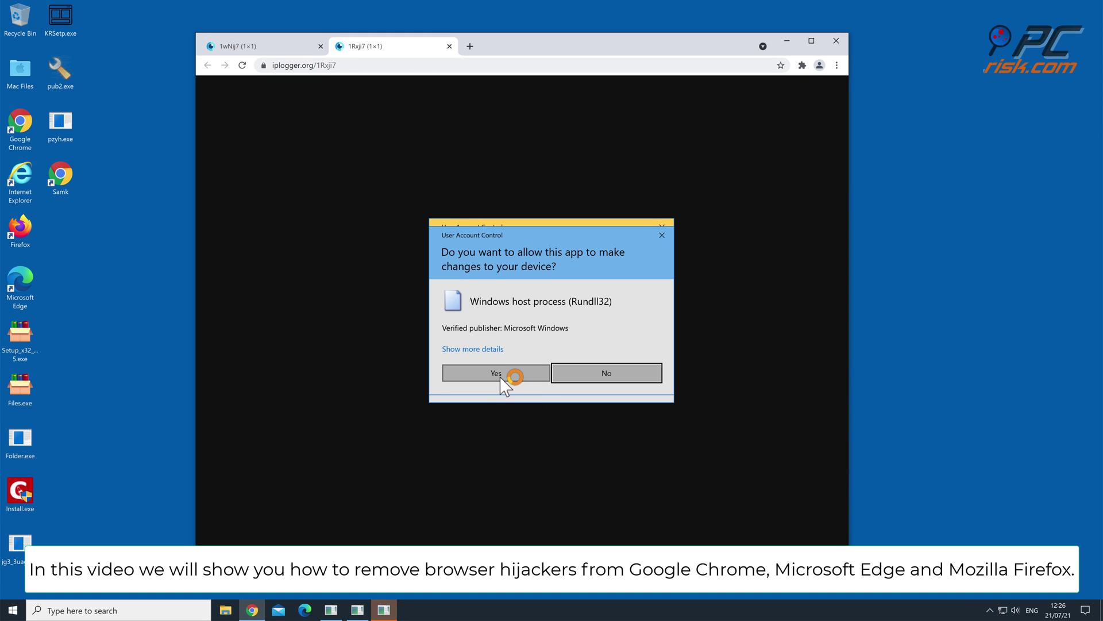
left_click(500, 377)
left_click(499, 378)
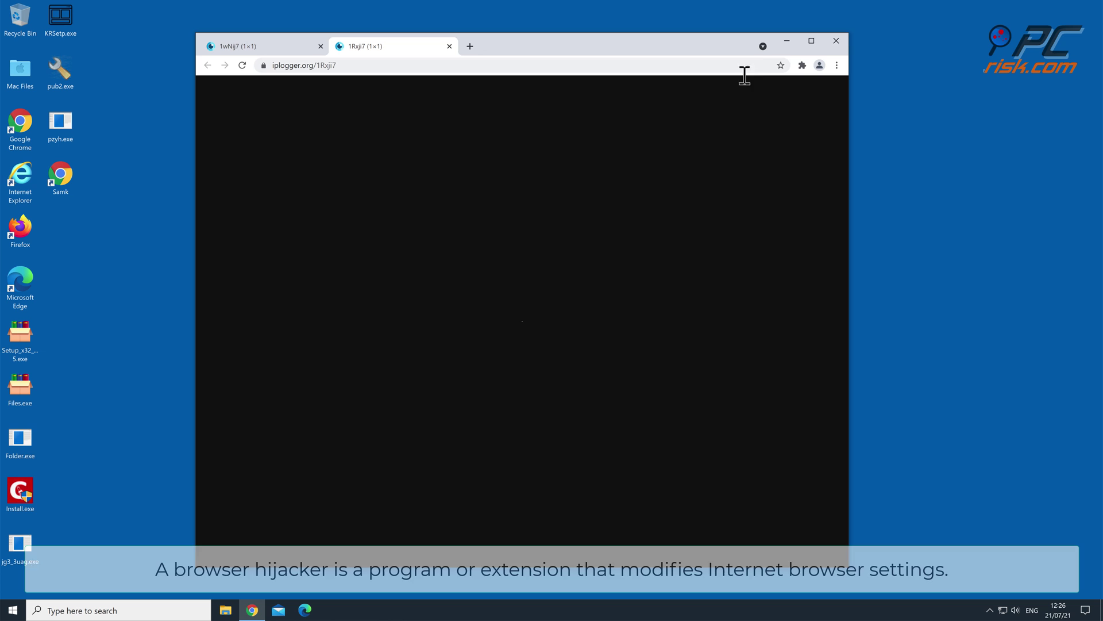
Step: Relaunch Chrome to the goodworldsearch homepage and search 'testing search engine', landing on searchlee results
left_click(836, 41)
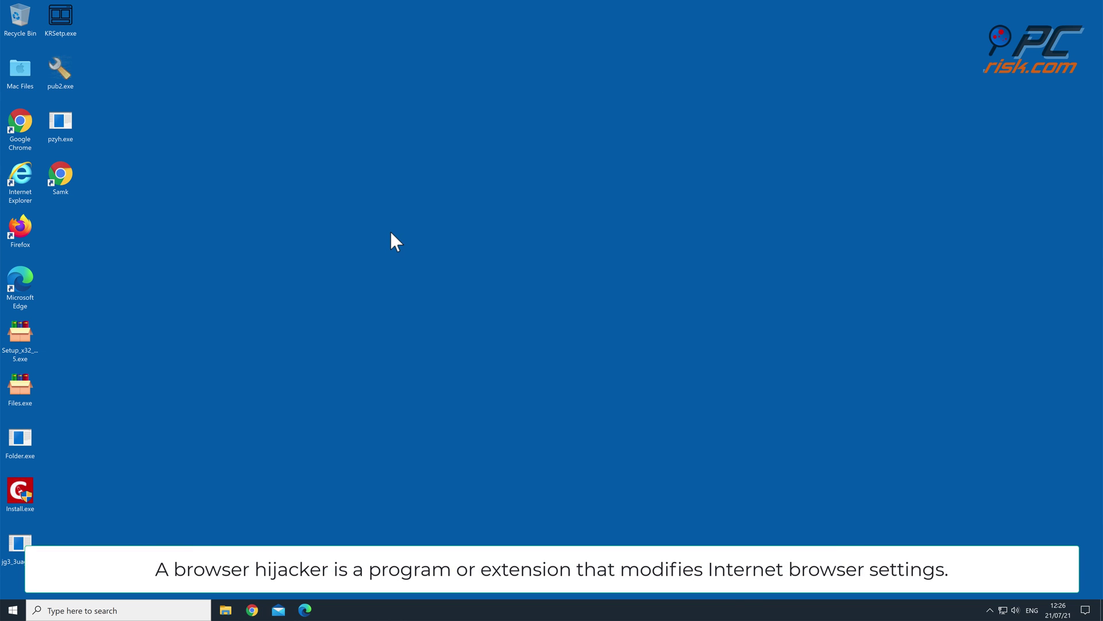
double_click(35, 123)
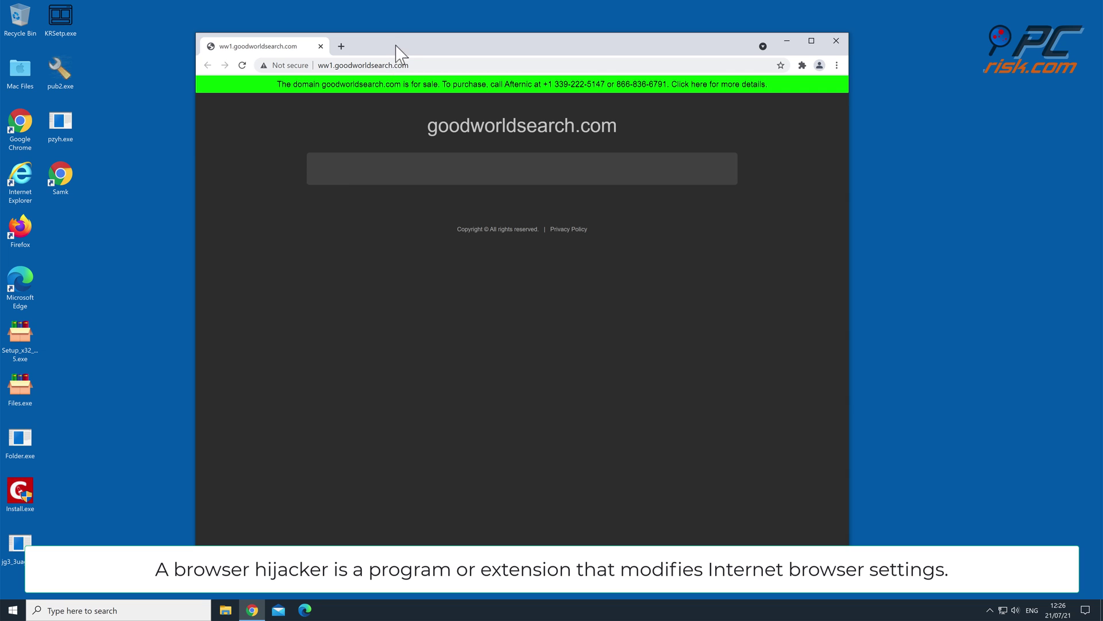
left_click(392, 65)
type("te")
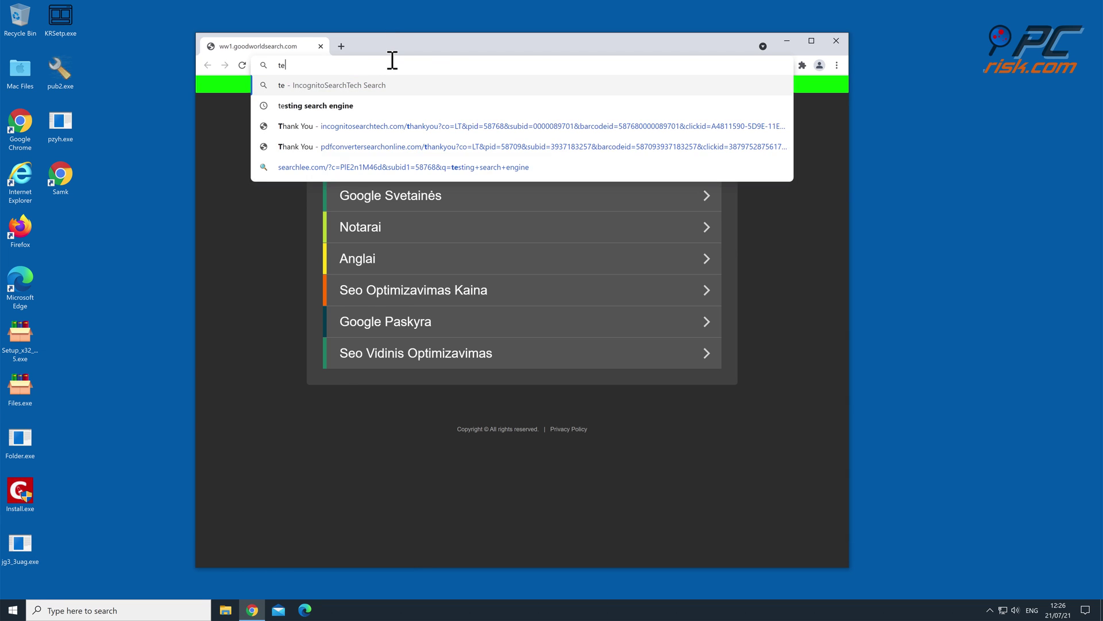
type("sting sear")
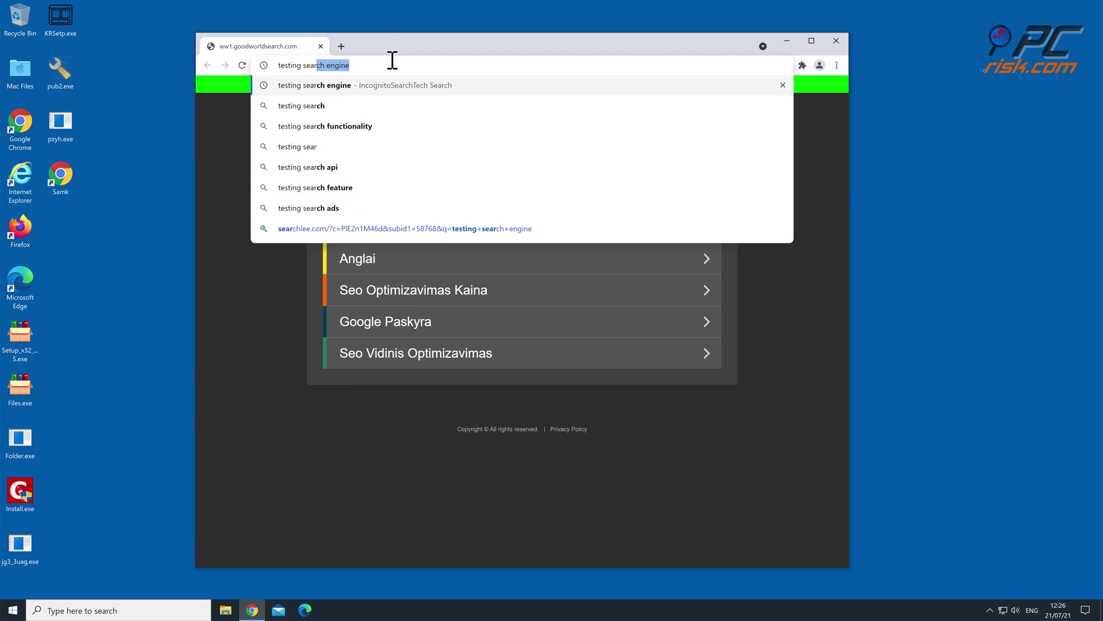
type("ch engine")
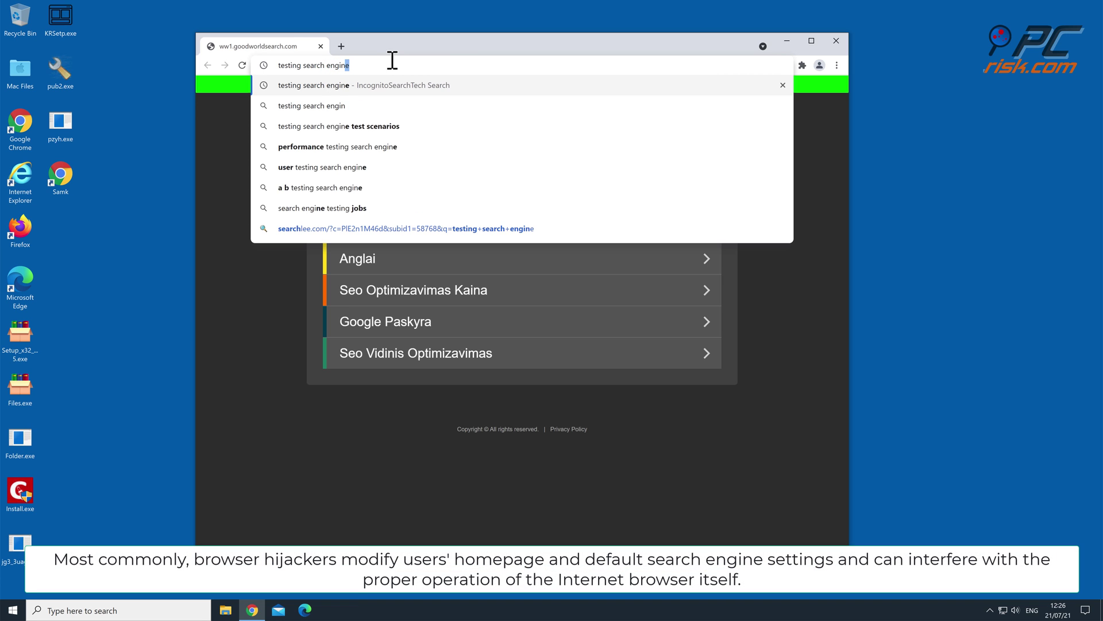
key("Return")
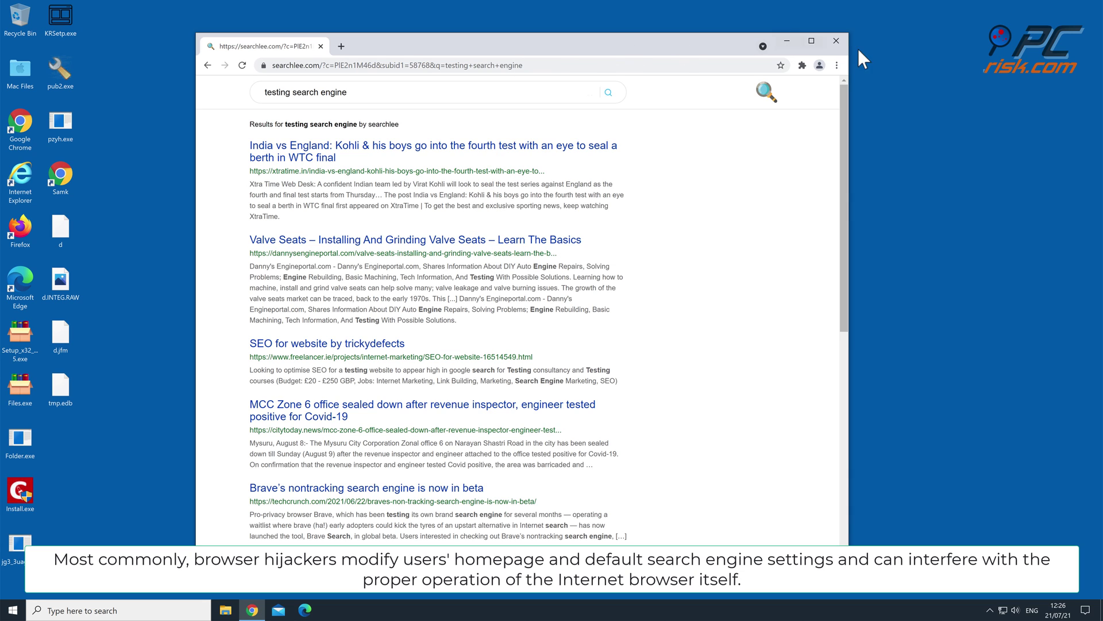
Step: Show the Extensions page listing IncognitoSearchTech and PDFConverterSearchOnline in a new tab
left_click(342, 47)
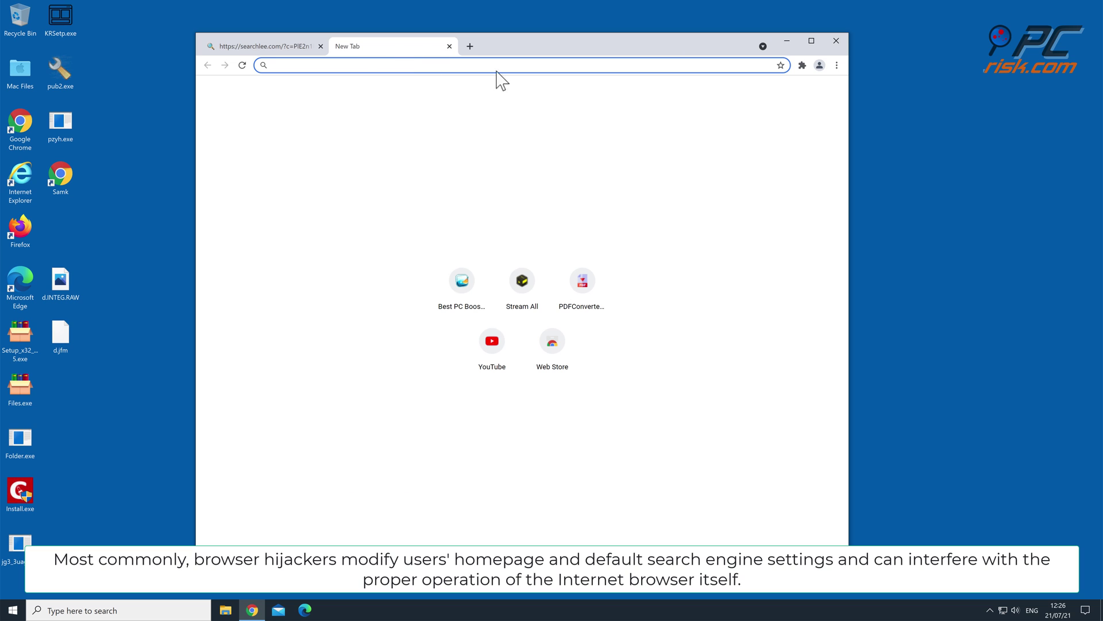
left_click(836, 66)
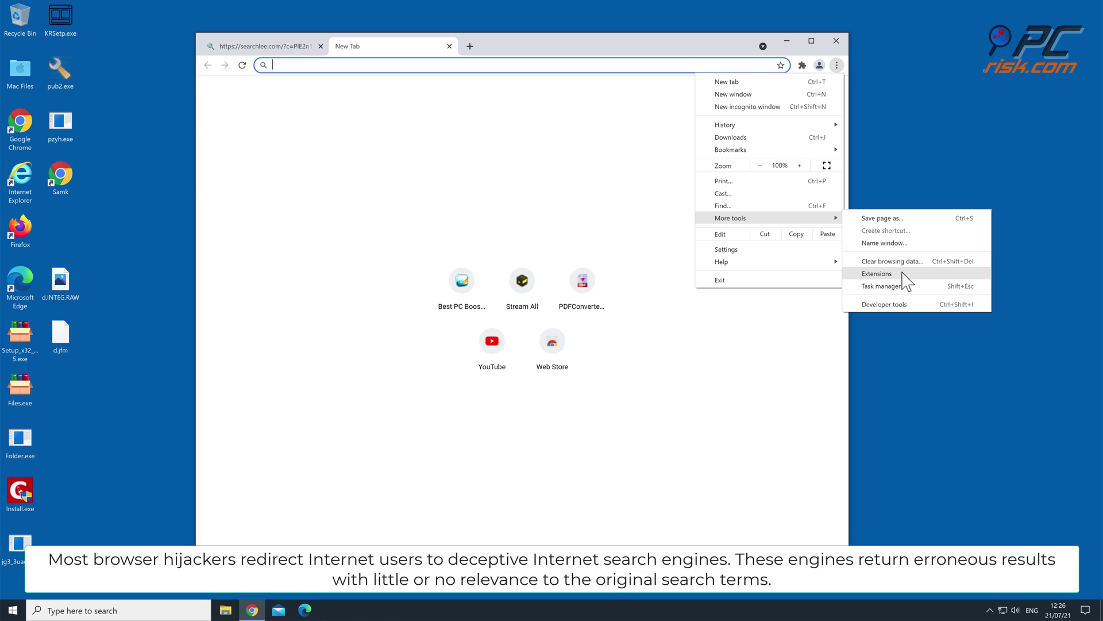
left_click(901, 274)
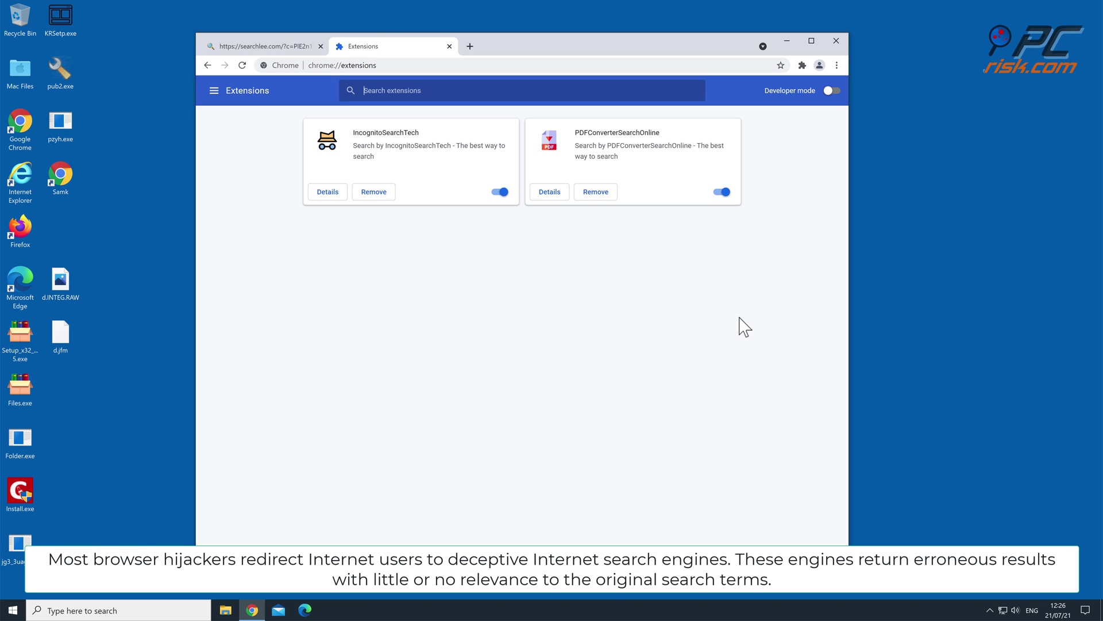
Step: Review the hijacked search engine and On startup settings, then close the Settings and Extensions tabs
left_click(836, 66)
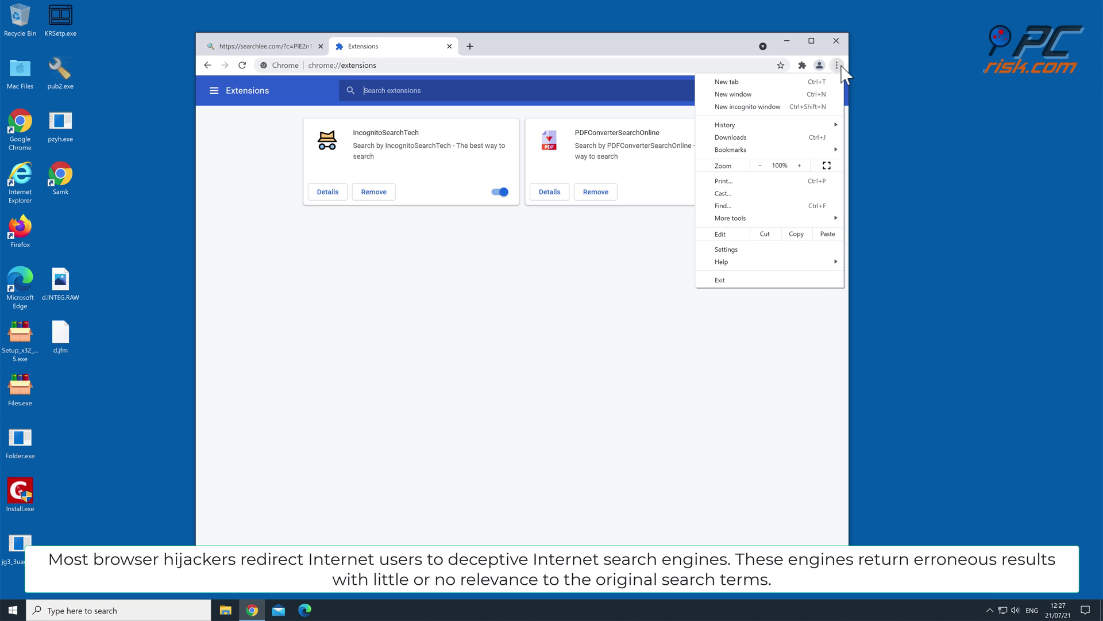
left_click(741, 250)
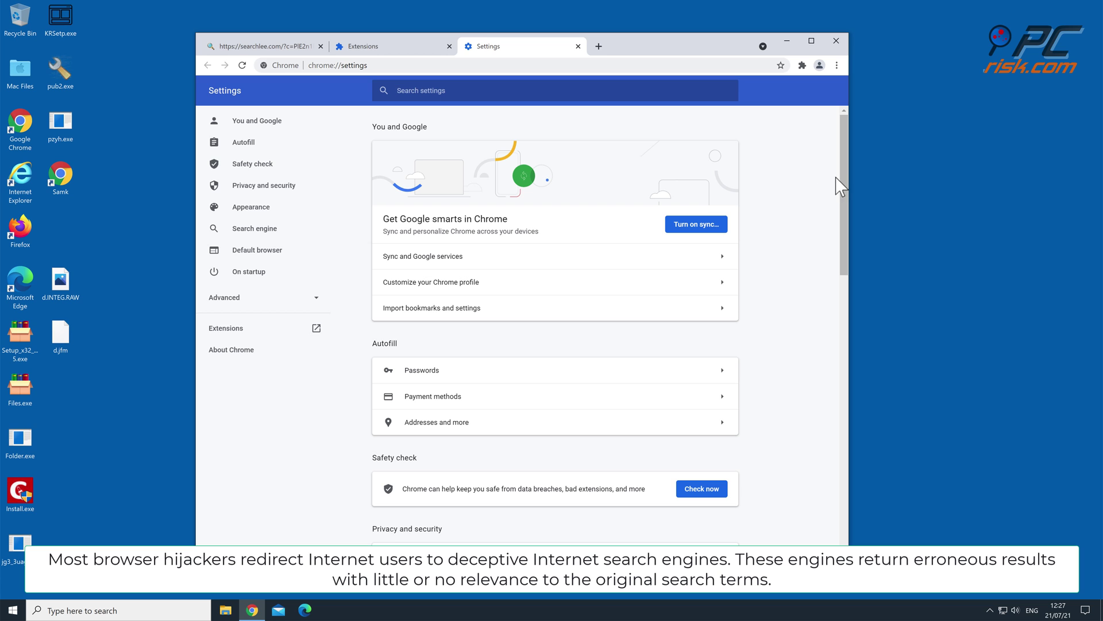
left_click_drag(842, 173, 834, 374)
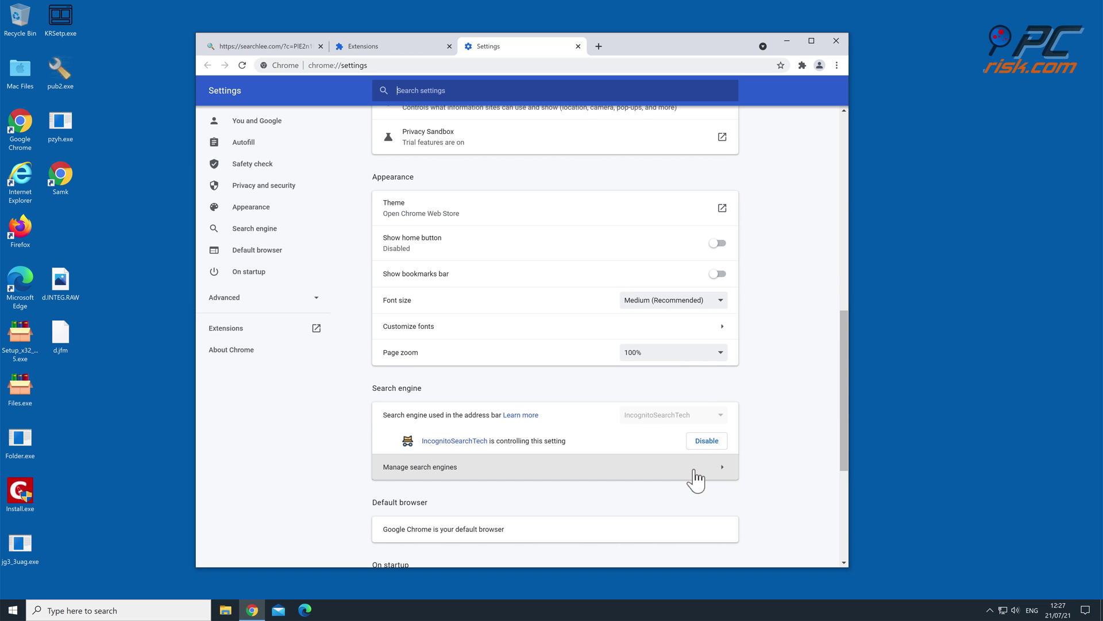
left_click(714, 476)
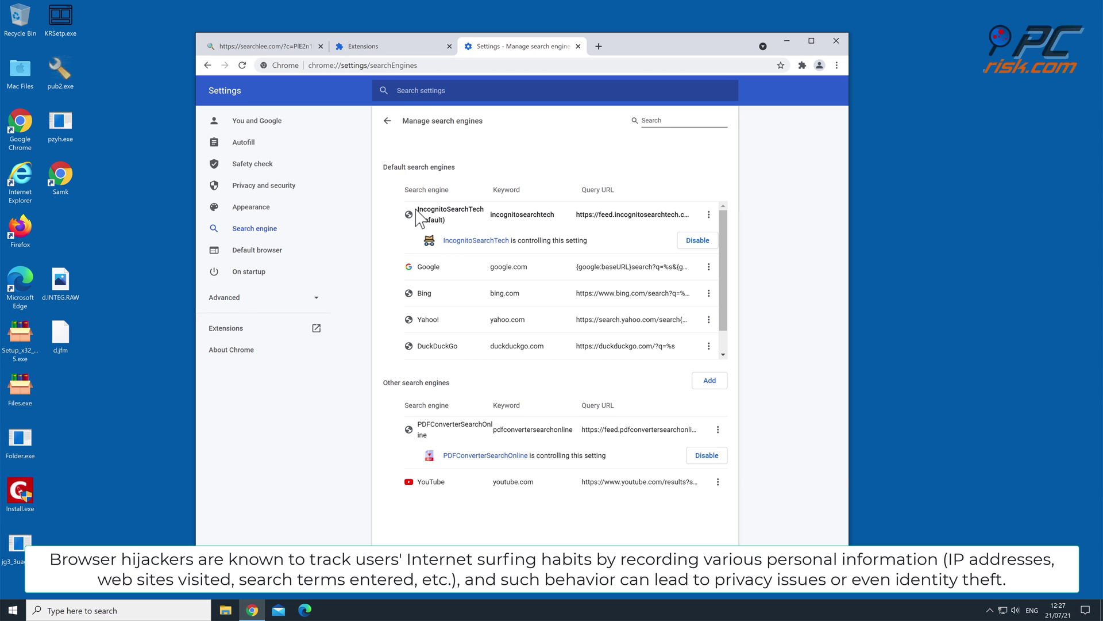
left_click(382, 121)
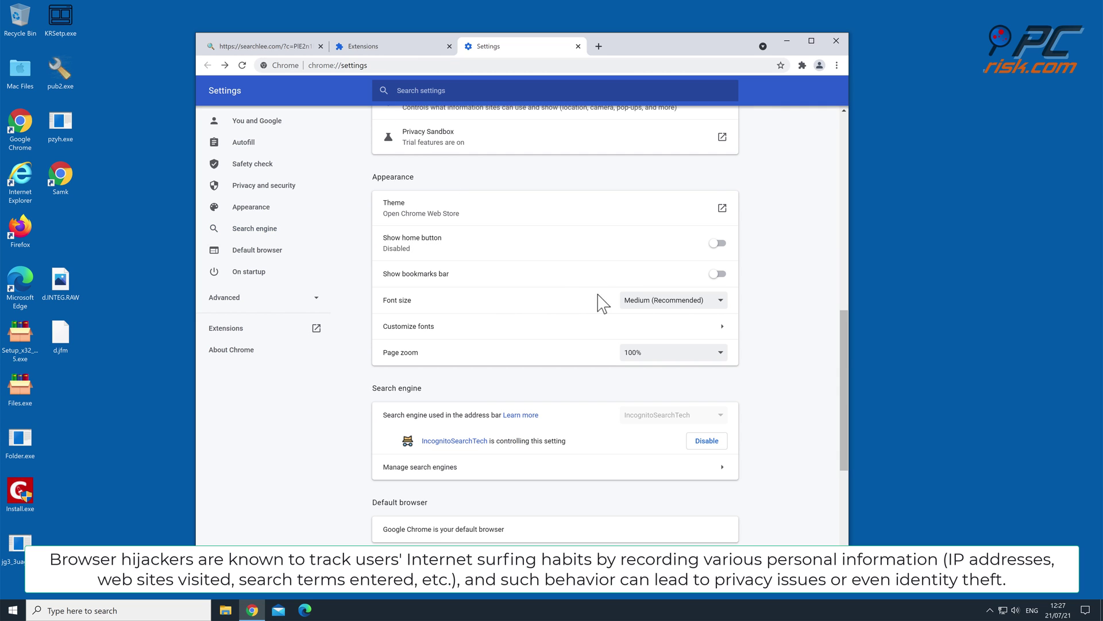
left_click_drag(843, 347, 840, 416)
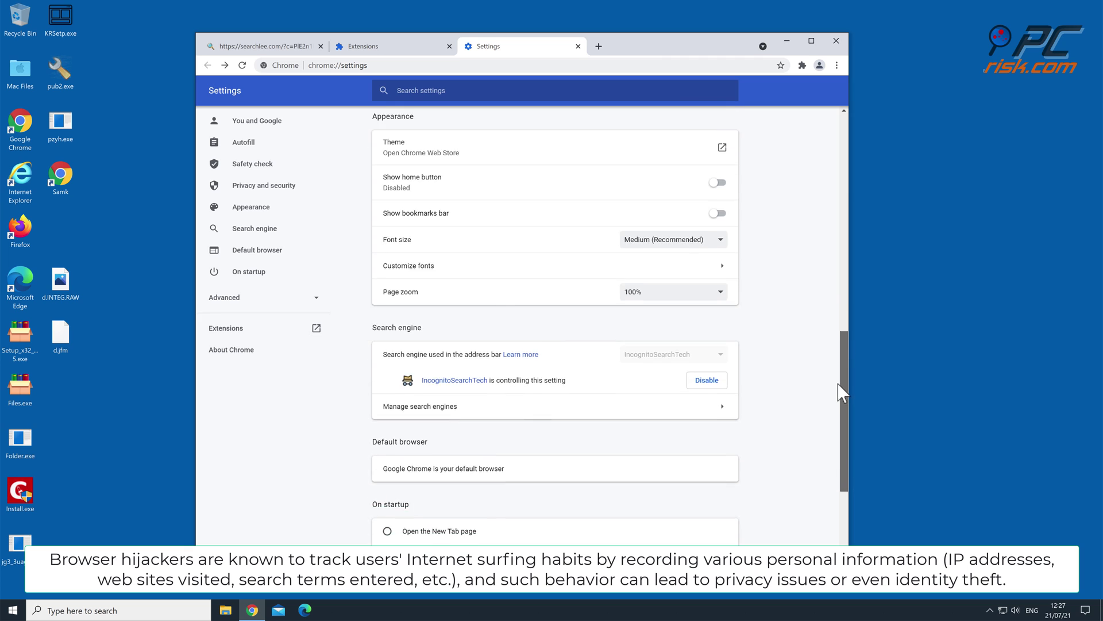
scroll(840, 406, "down", 1)
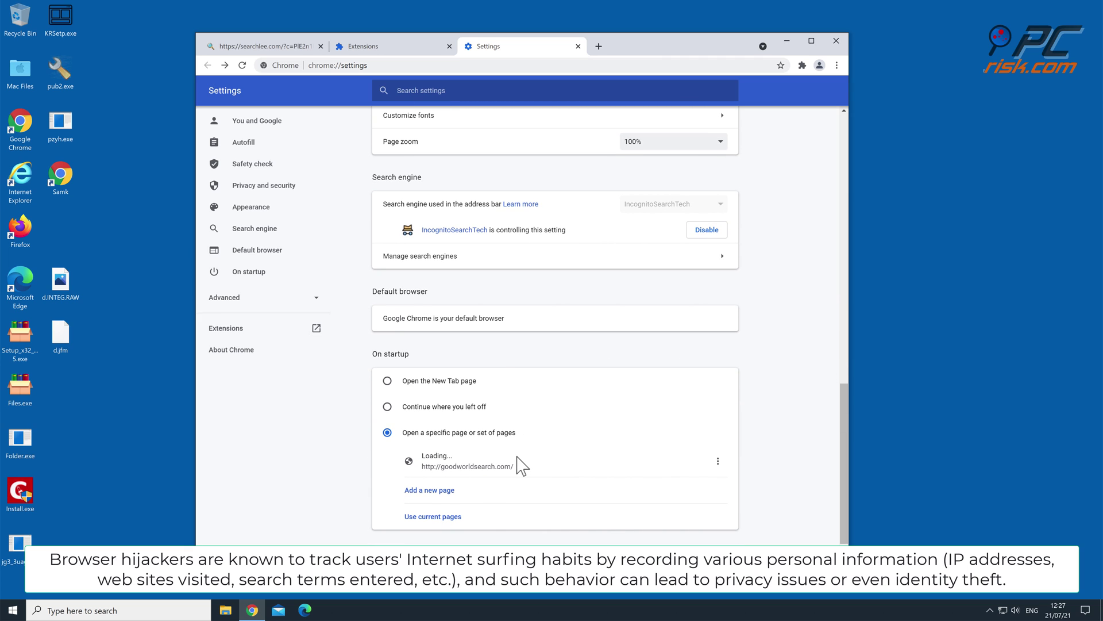
left_click(578, 46)
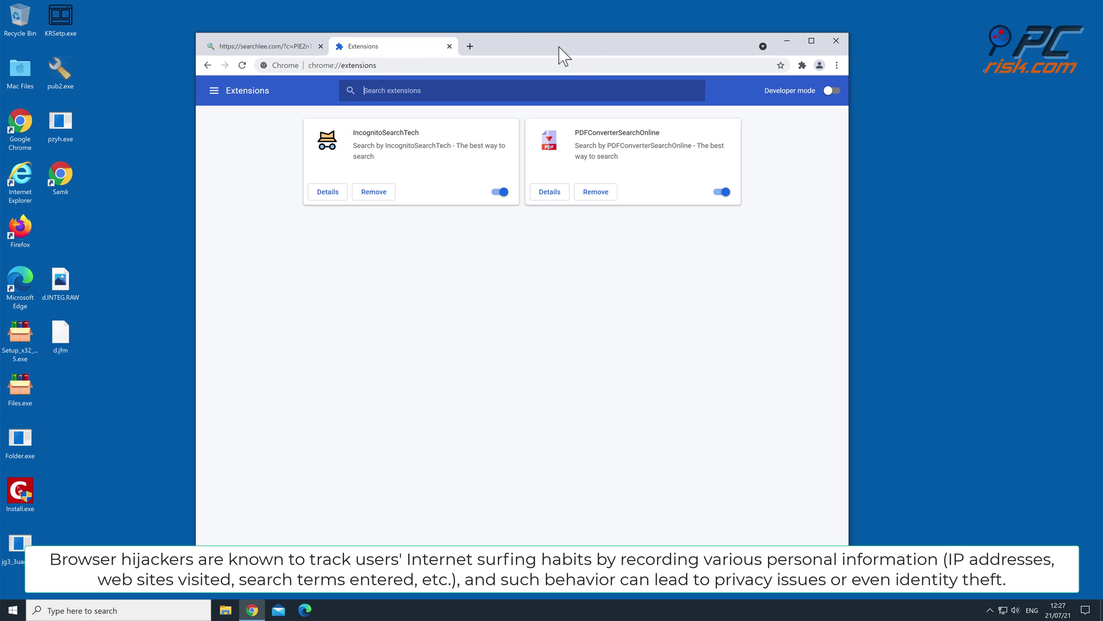
left_click(450, 47)
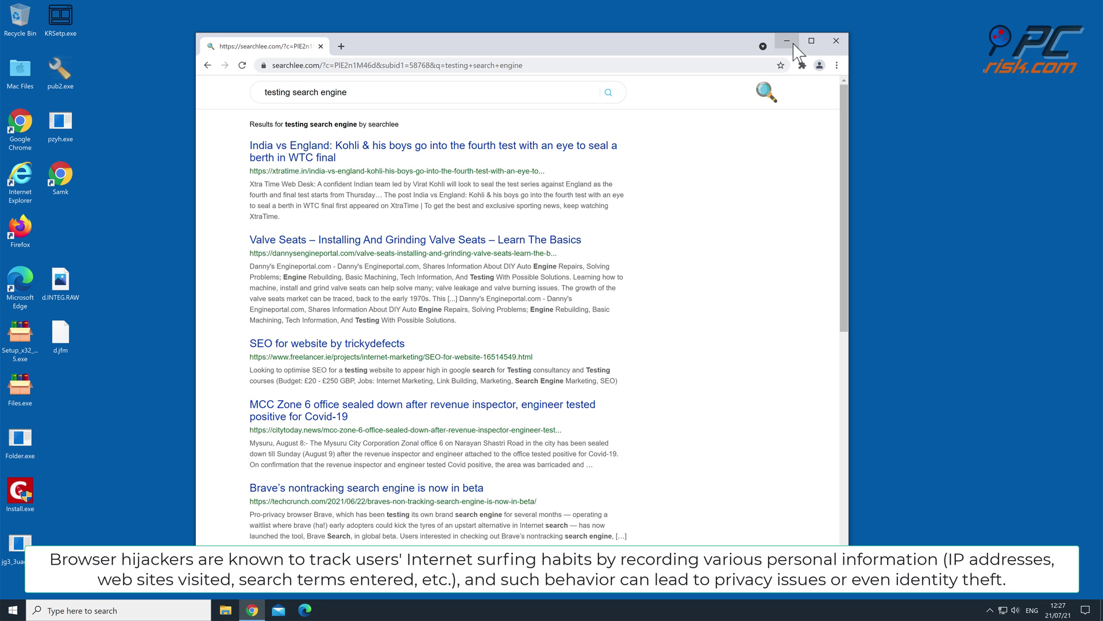
left_click(840, 45)
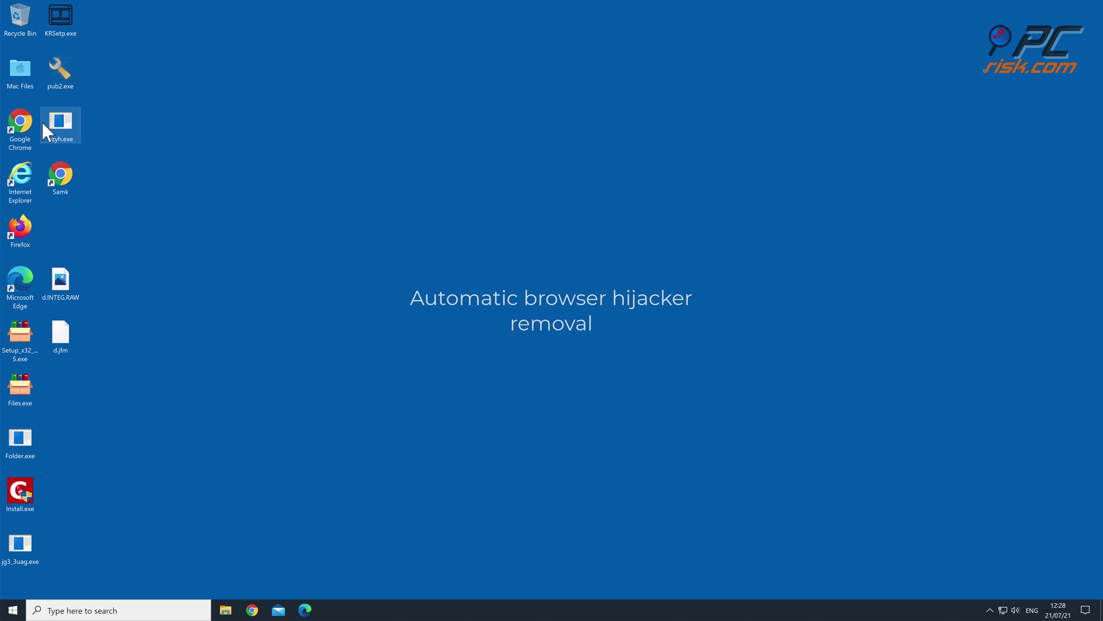
double_click(35, 124)
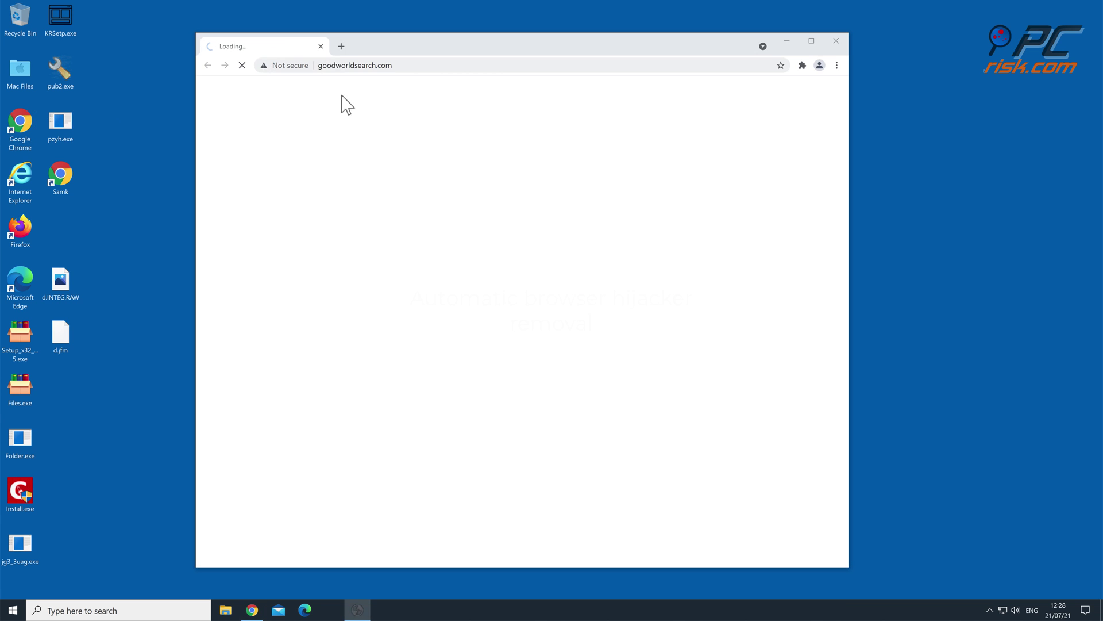
left_click(431, 69)
type("www")
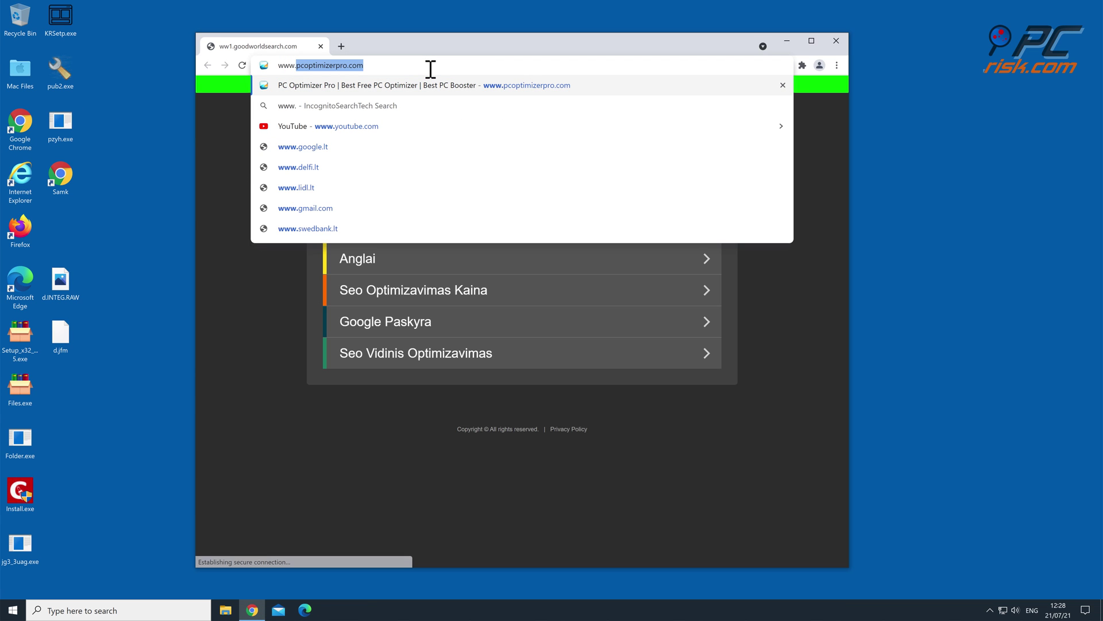
type(".combocleaner")
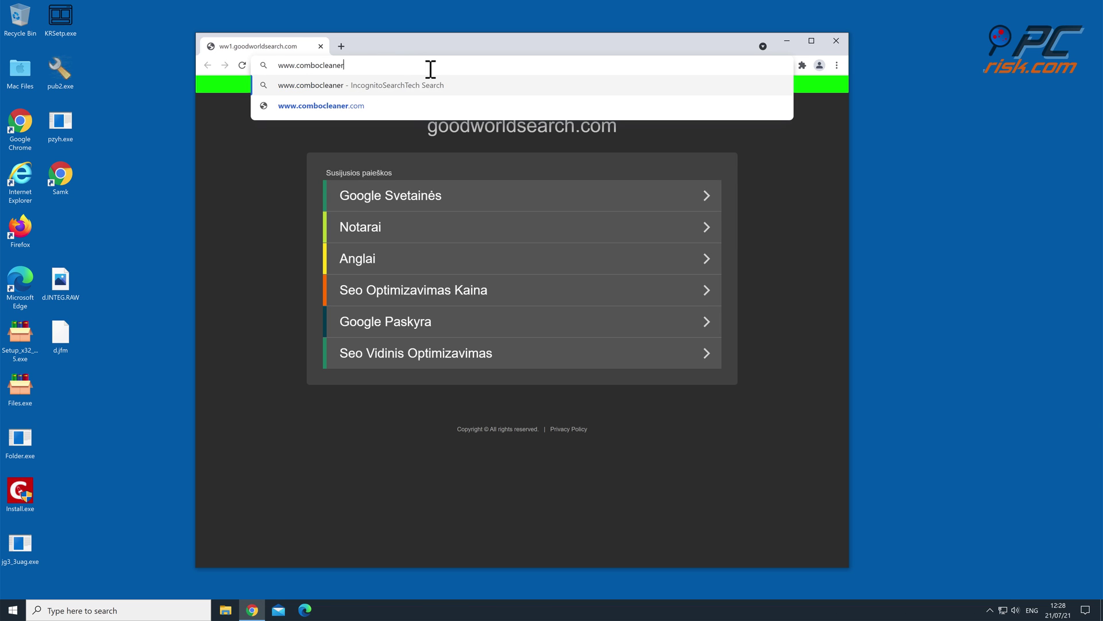
type(".com")
key("Return")
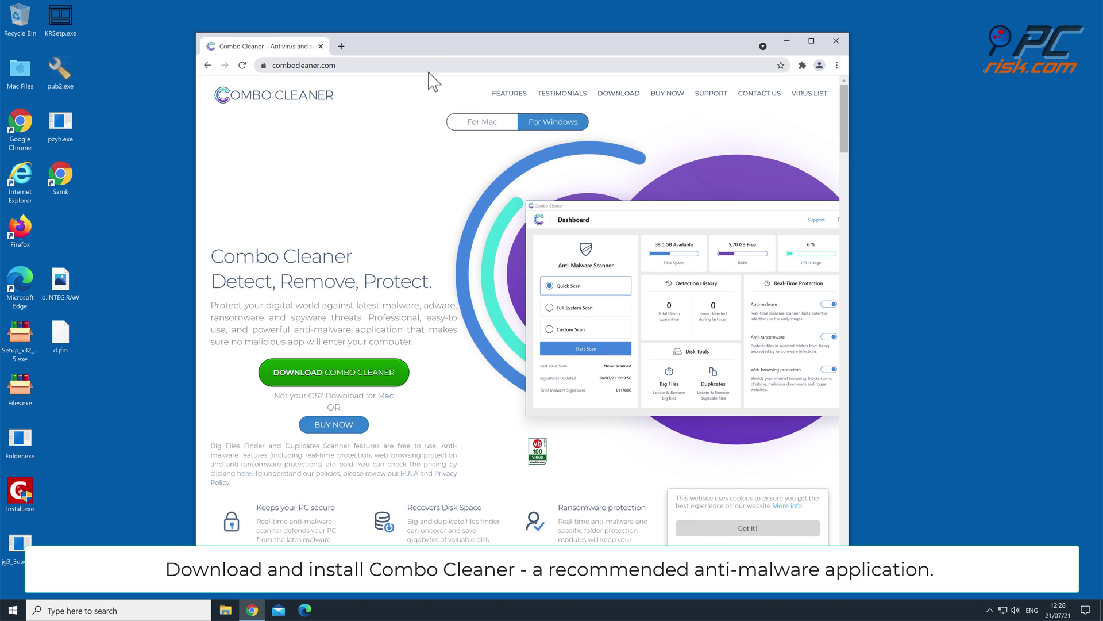
Step: Download the Combo Cleaner installer and launch CCSetup.exe from the download bar
left_click(387, 381)
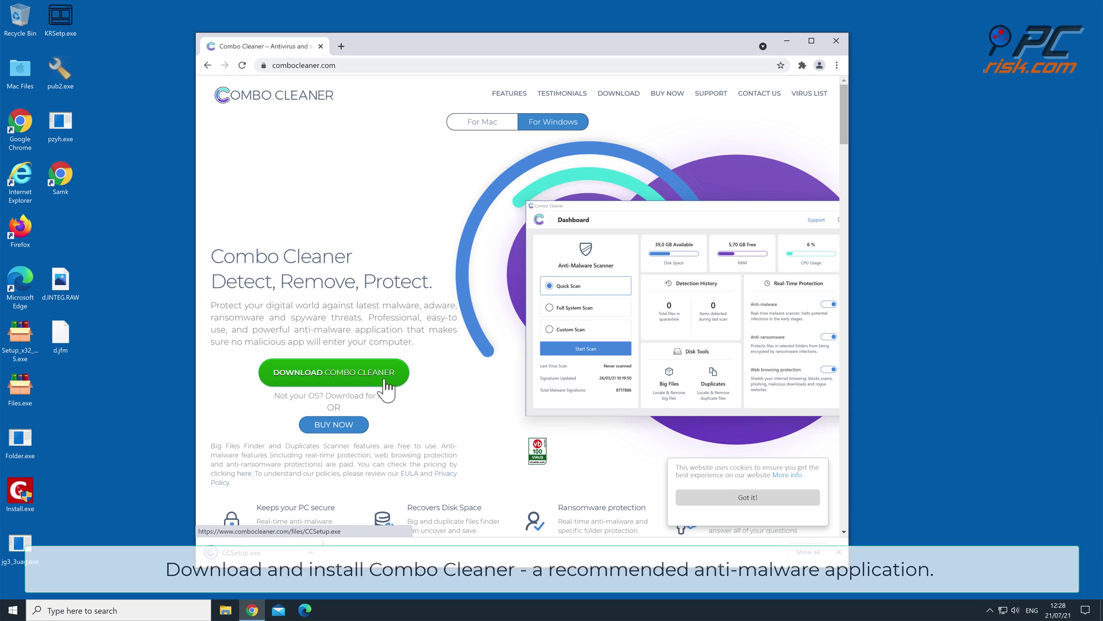
left_click(248, 563)
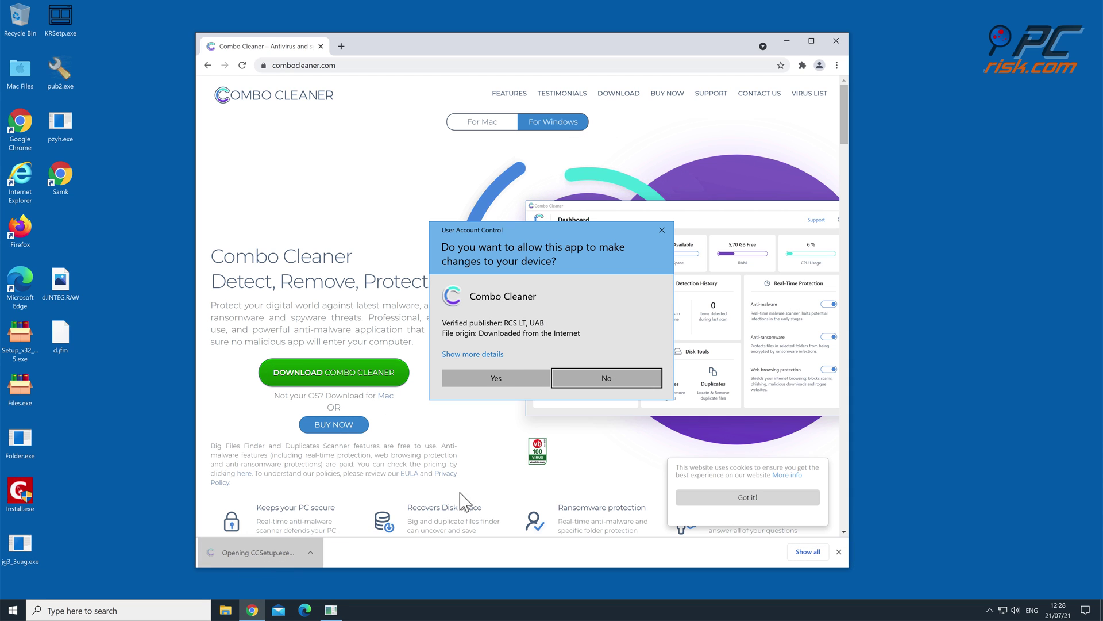
Step: Approve the installer, install Combo Cleaner and finish with 'Start Combo Cleaner' checked
left_click(503, 378)
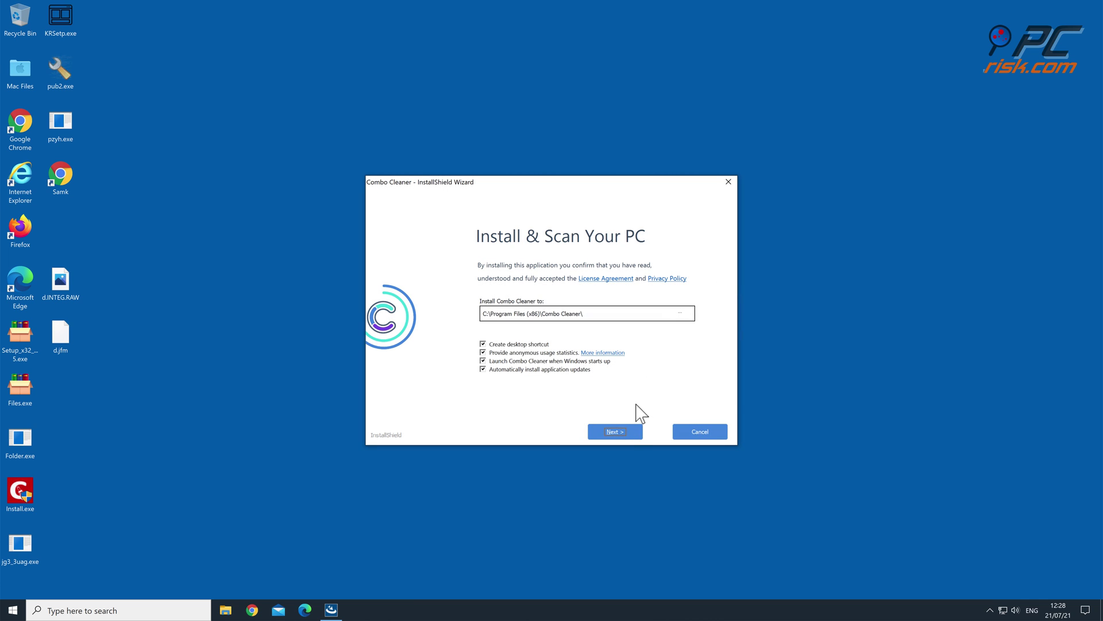
left_click(626, 431)
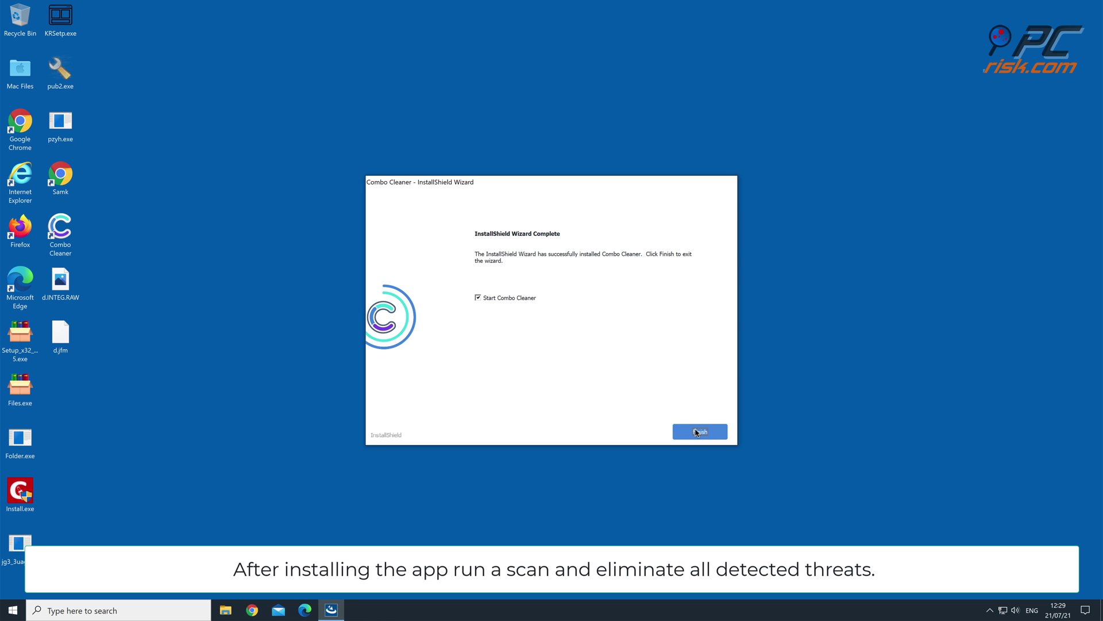
left_click(699, 431)
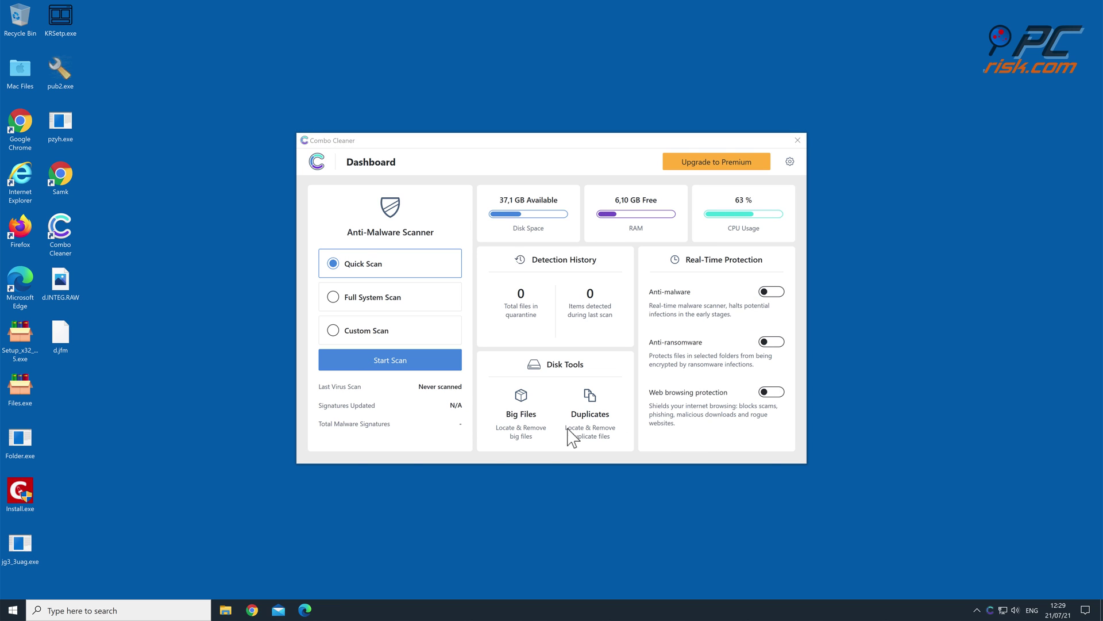
Step: Start a Quick Scan from the dashboard, which reports 43 detected threats
left_click(370, 355)
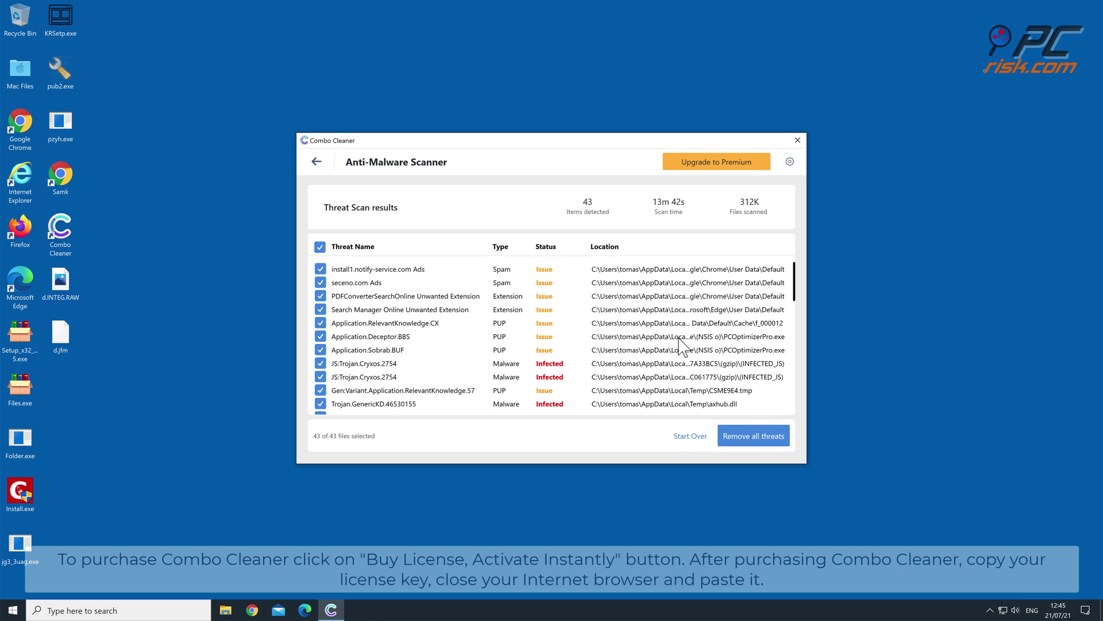
Step: Request threat removal and visit the single-device license purchase page, then close the browser
left_click(753, 436)
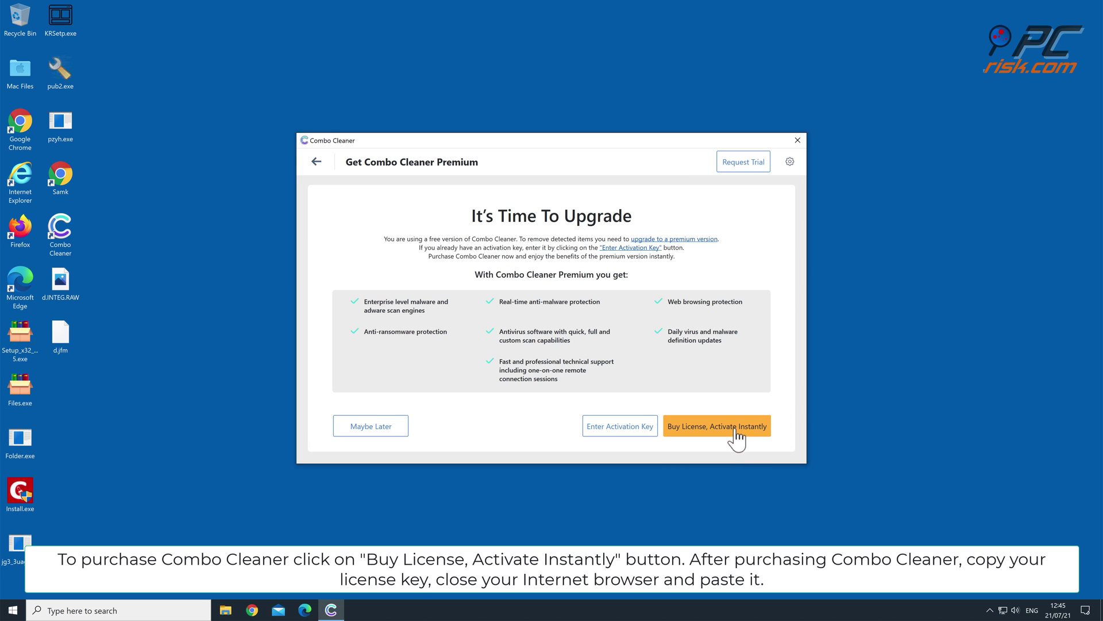
left_click(734, 427)
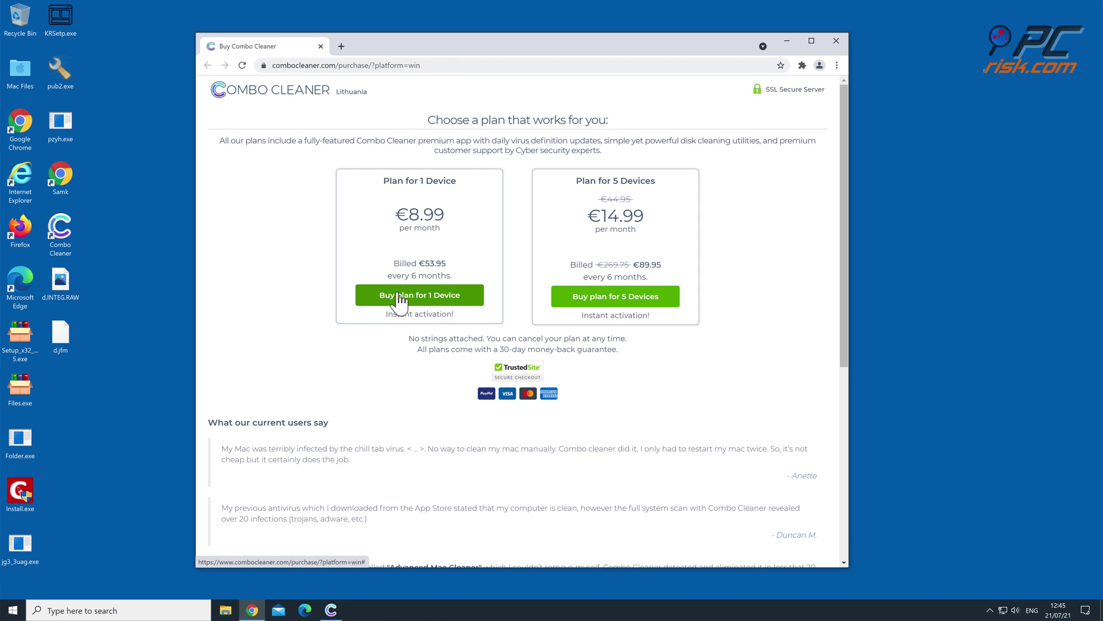
left_click(398, 296)
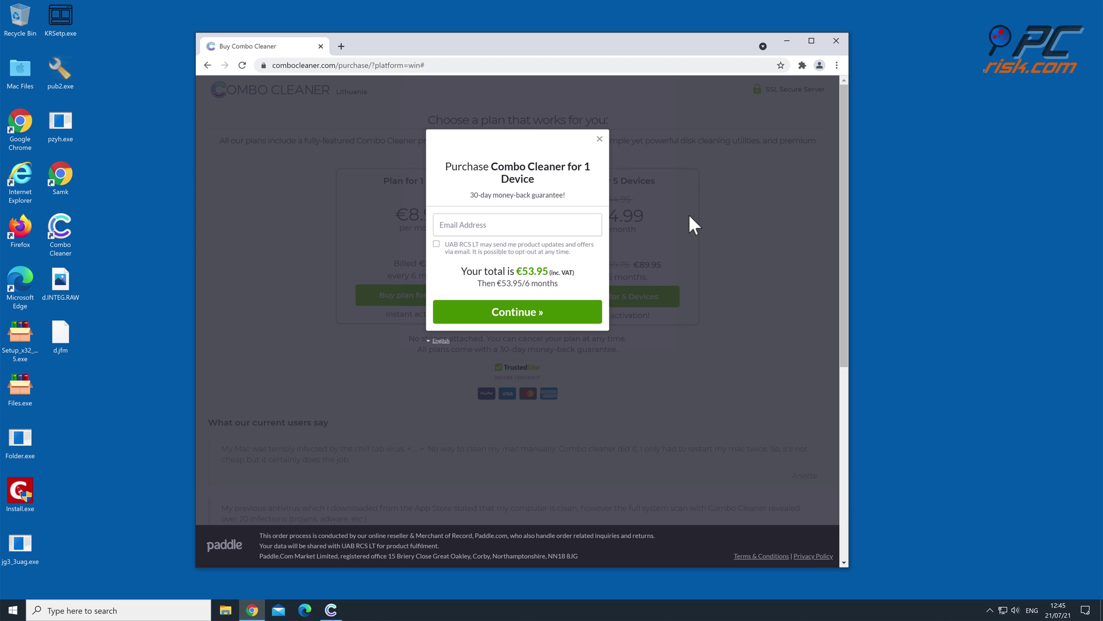
left_click(600, 141)
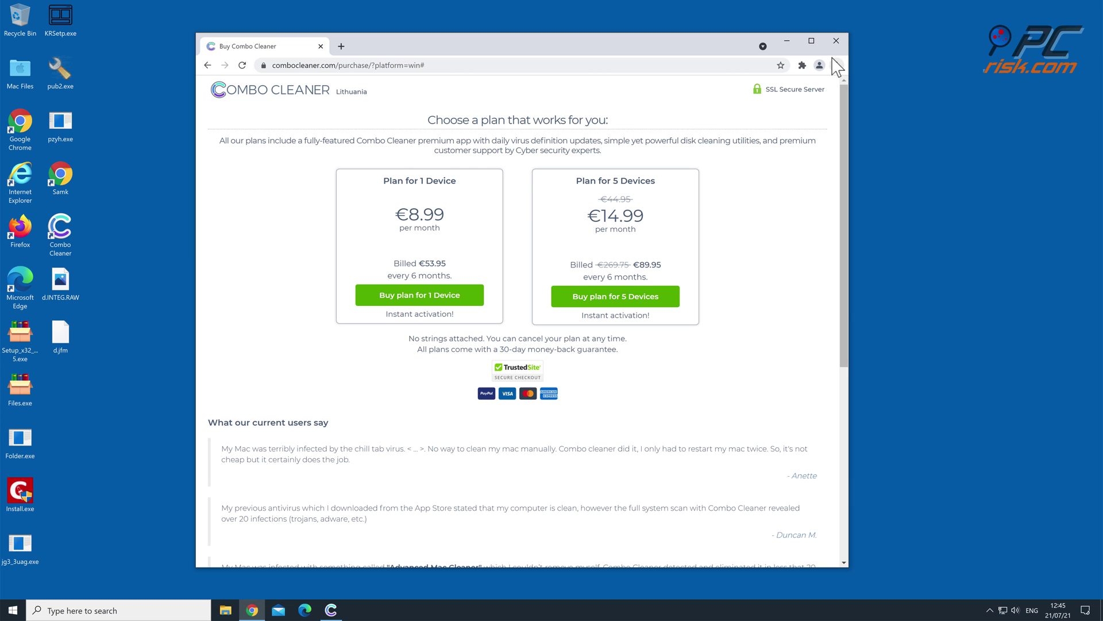
left_click(835, 41)
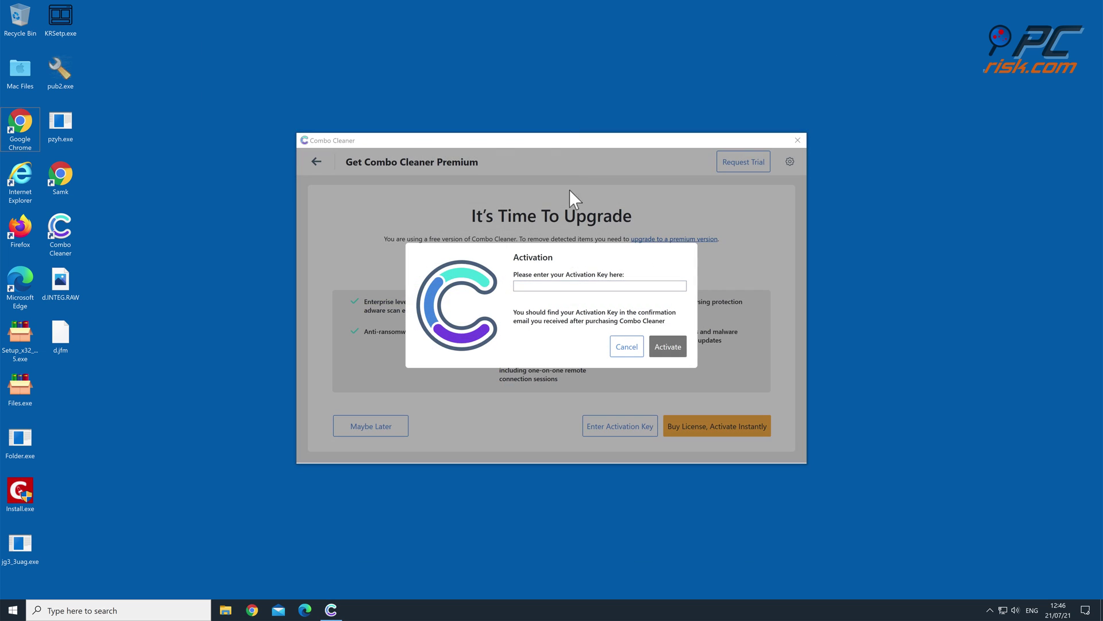
Step: Paste the license key into the Activation Key field and dismiss the activation success message
left_click(569, 285)
right_click(567, 292)
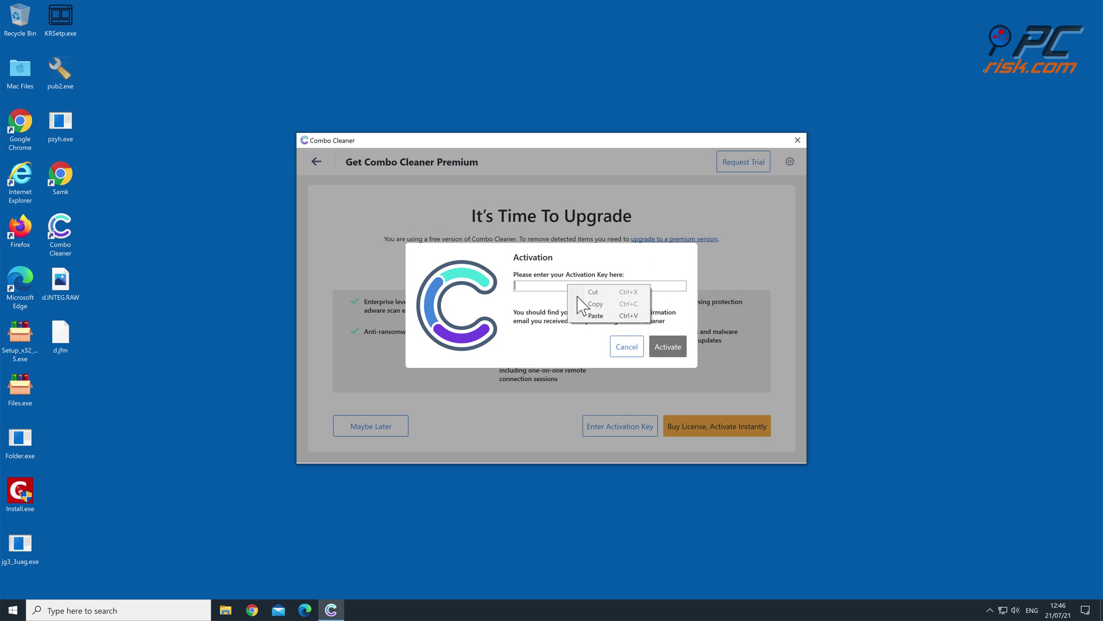
left_click(591, 313)
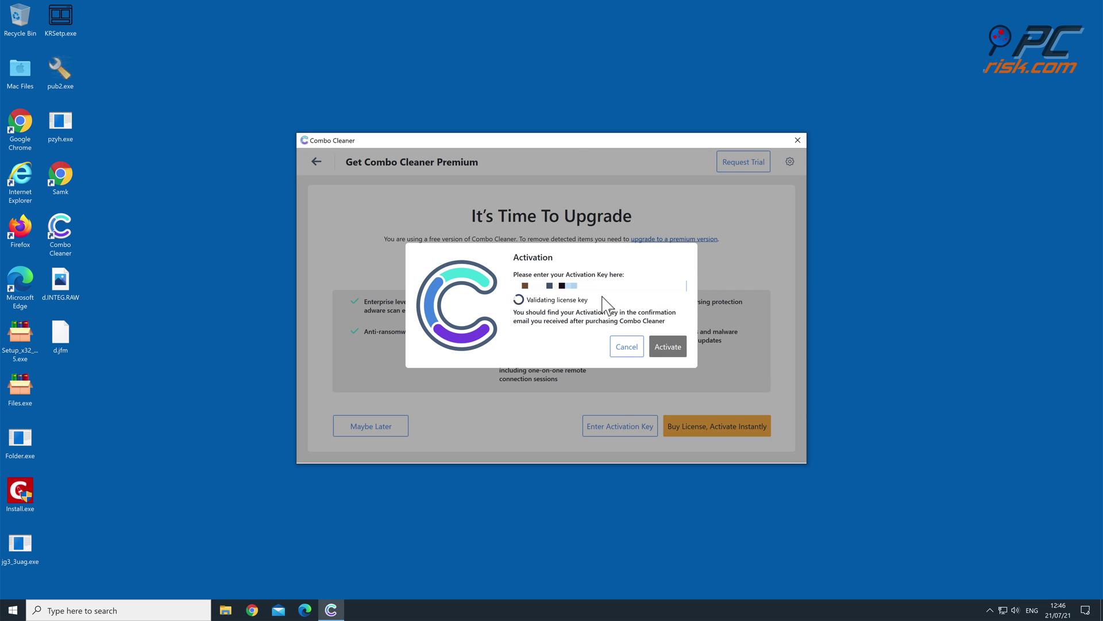
left_click(562, 342)
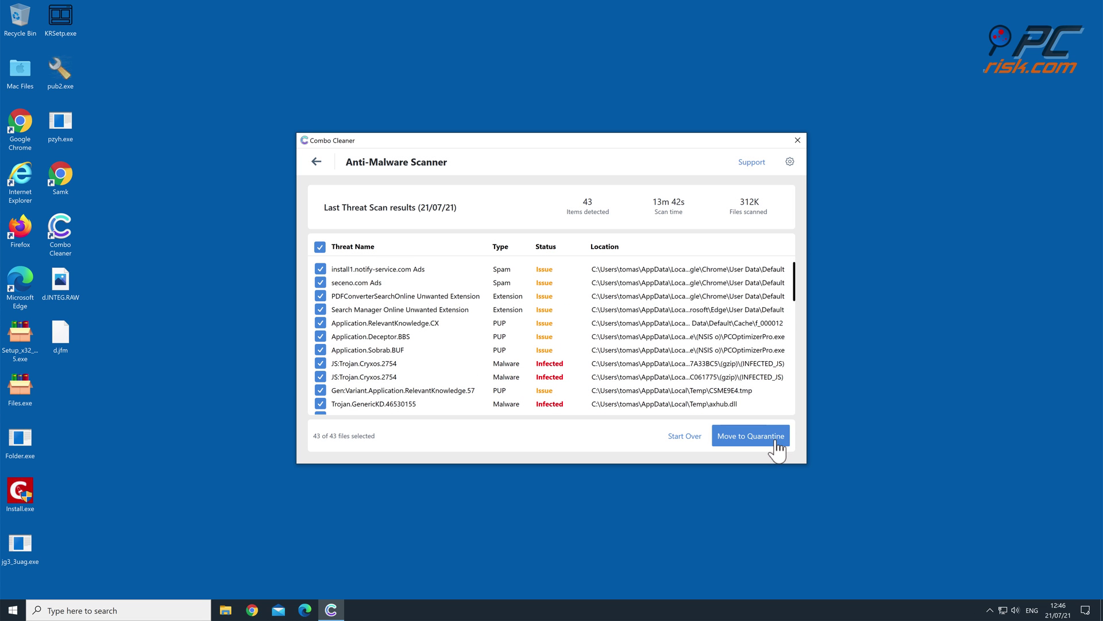
Step: Move all detected threats to quarantine, then close Combo Cleaner and the Chrome window
left_click(778, 445)
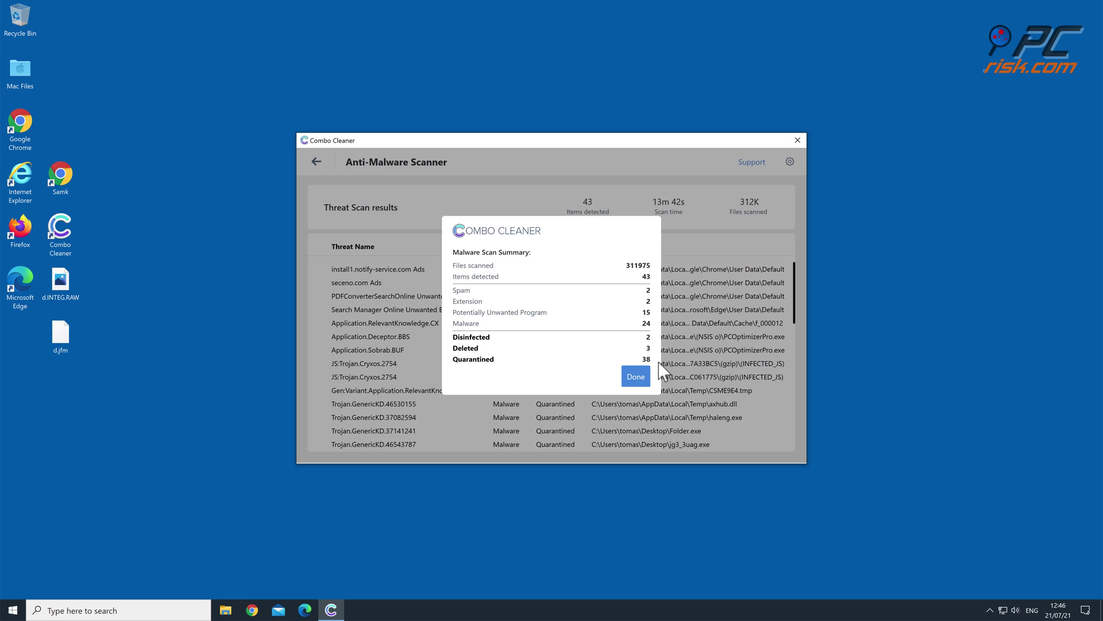
left_click(641, 366)
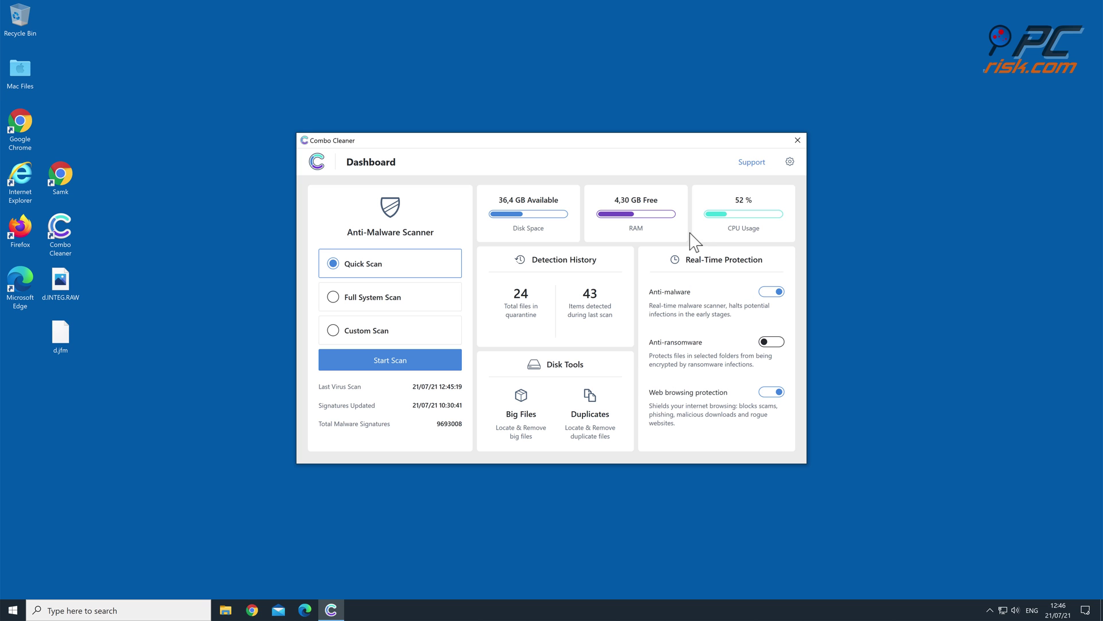
left_click(798, 140)
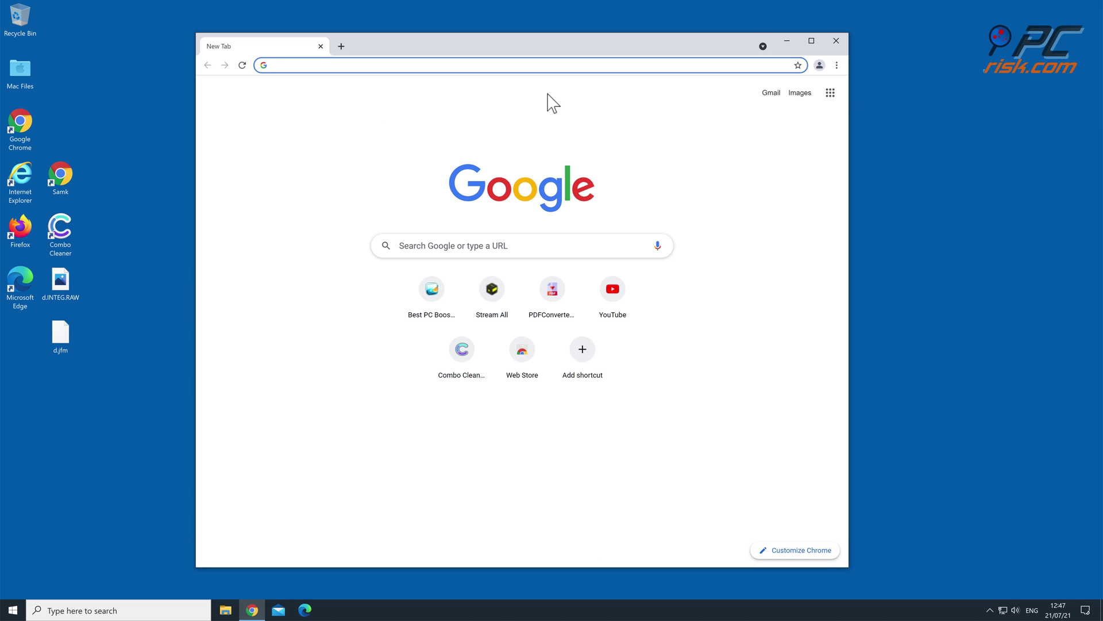
left_click(835, 41)
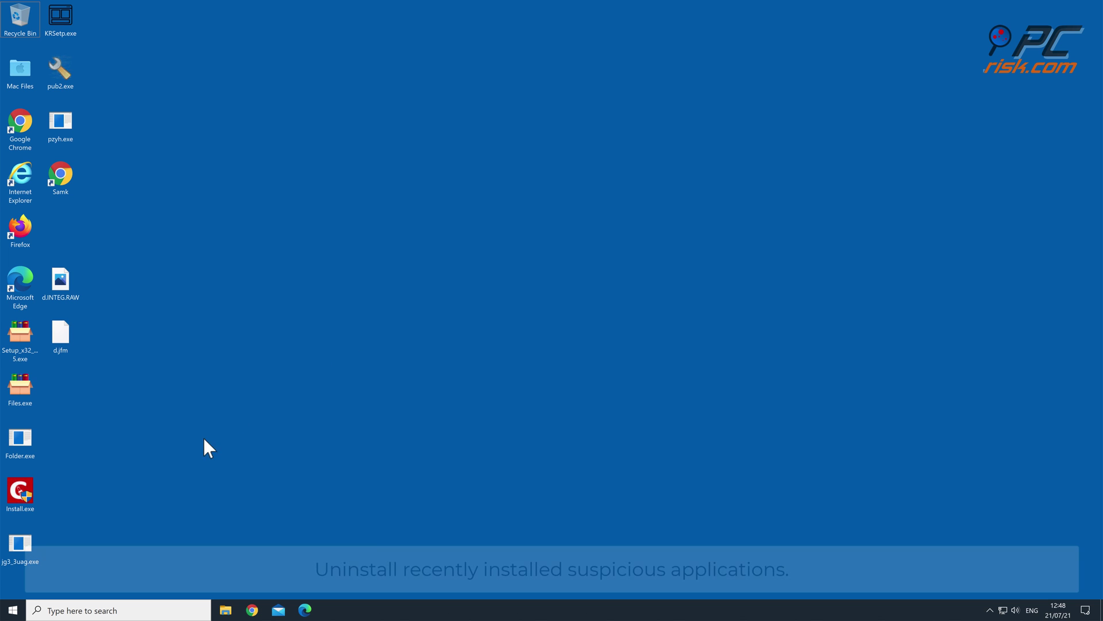
Step: Search 'control' from the Start menu and launch Control Panel
left_click(12, 612)
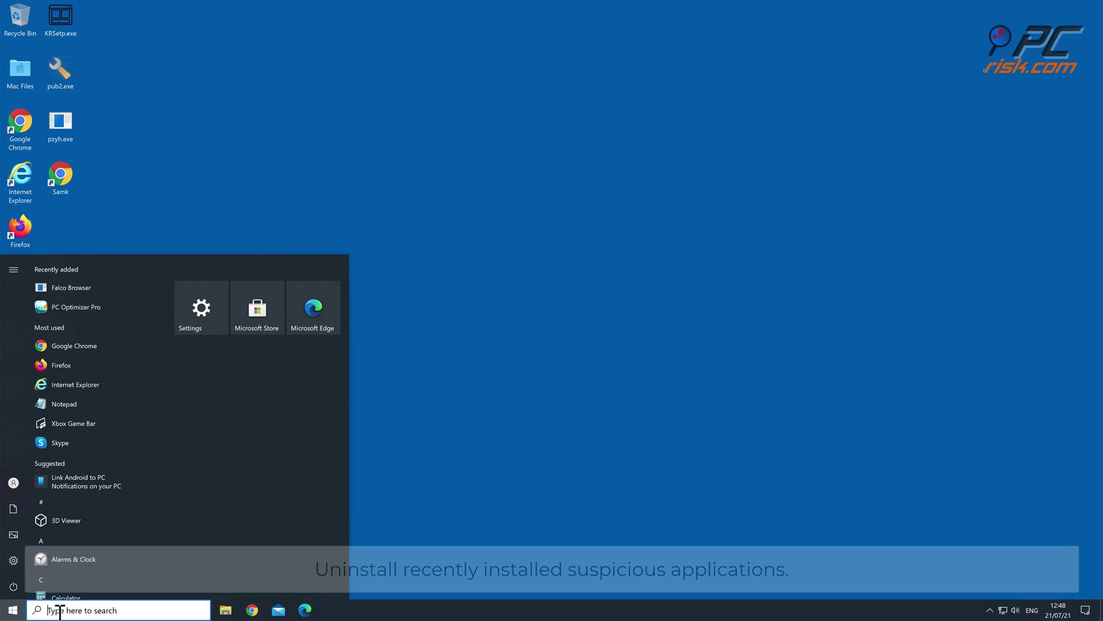
type("control")
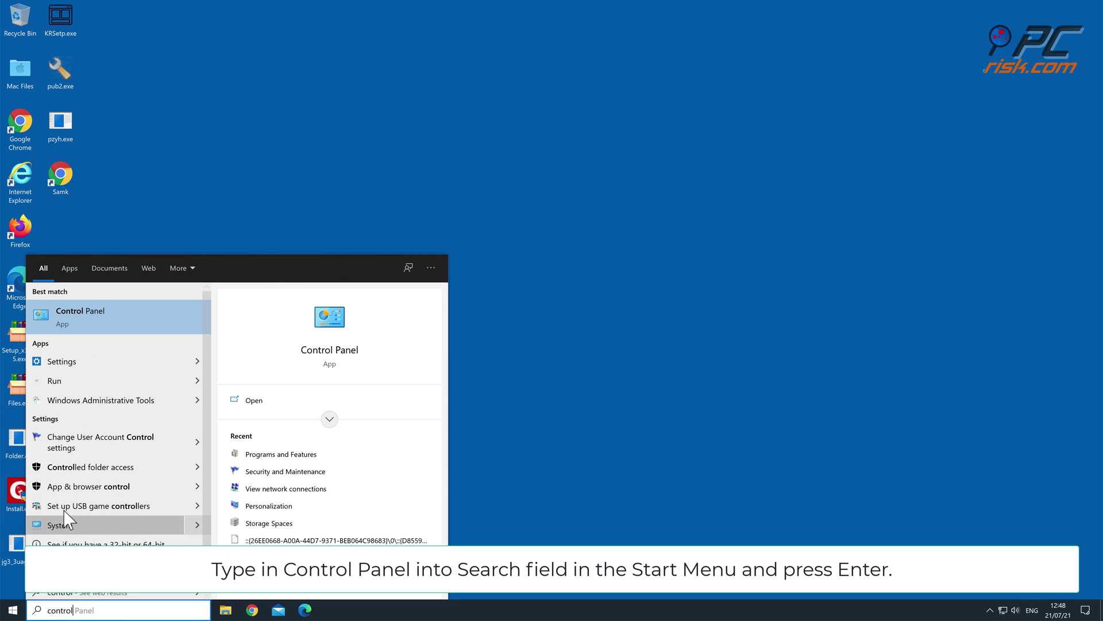
left_click(67, 326)
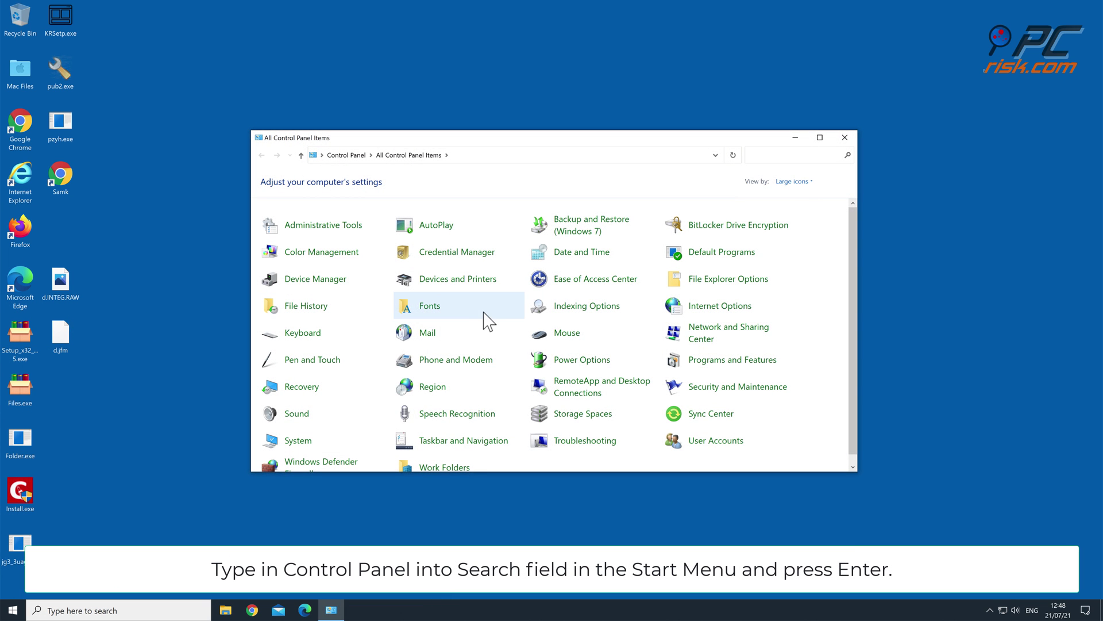
Step: In Programs and Features, uninstall PC Optimizer Pro and confirm its prompts
left_click(733, 359)
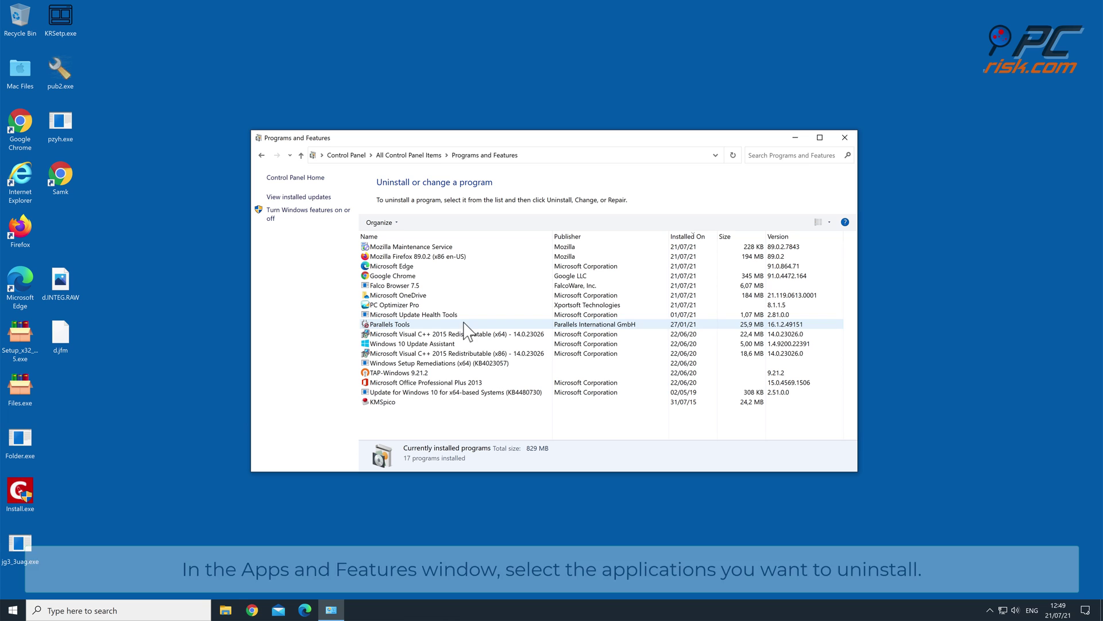
left_click(444, 306)
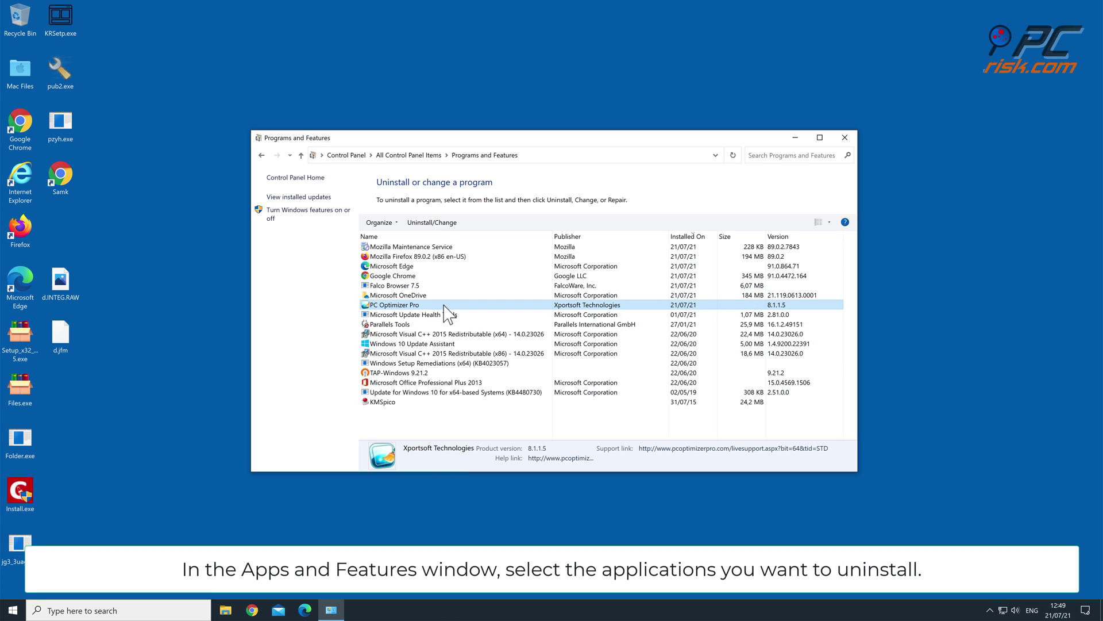
left_click(438, 222)
left_click(492, 385)
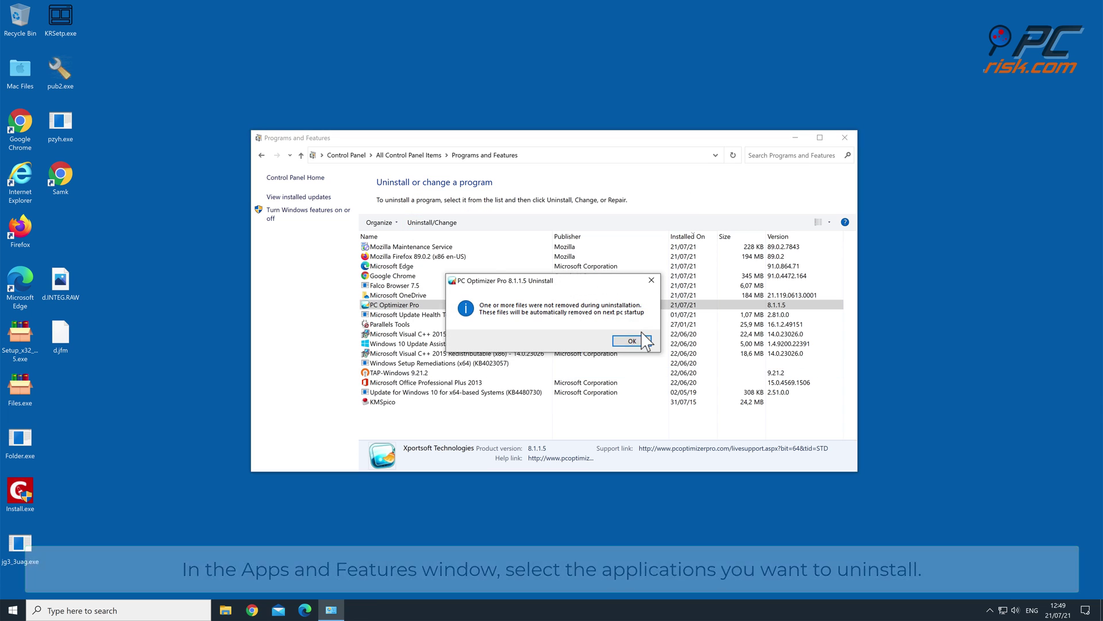
left_click(643, 342)
Step: Uninstall Falco Browser 7.5, confirm its prompts, and close the installed programs list
left_click(428, 287)
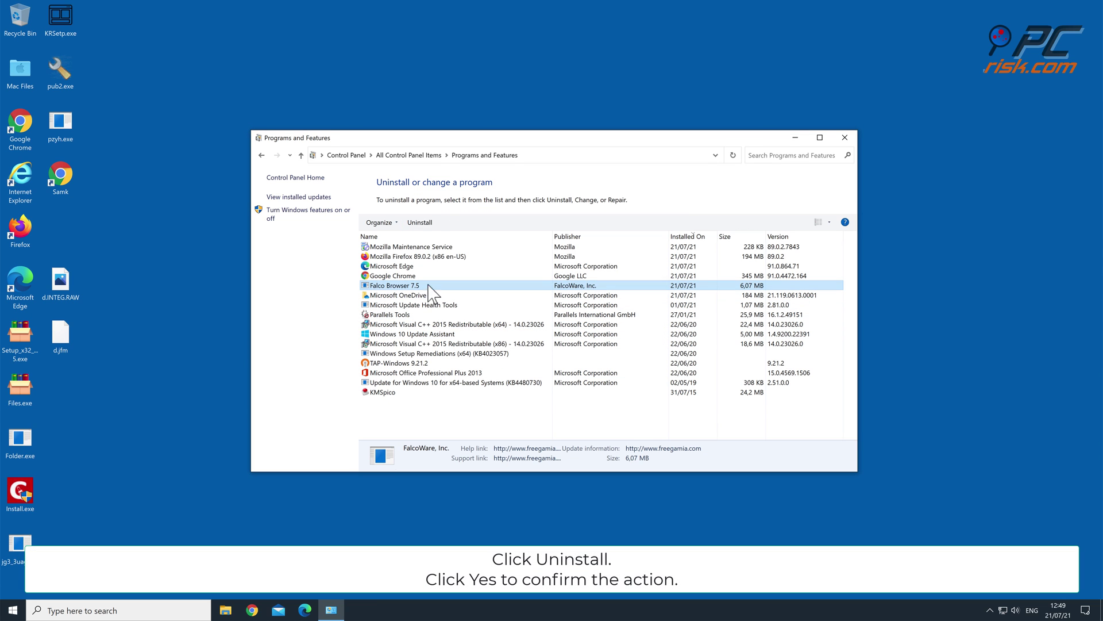
left_click(430, 225)
left_click(492, 384)
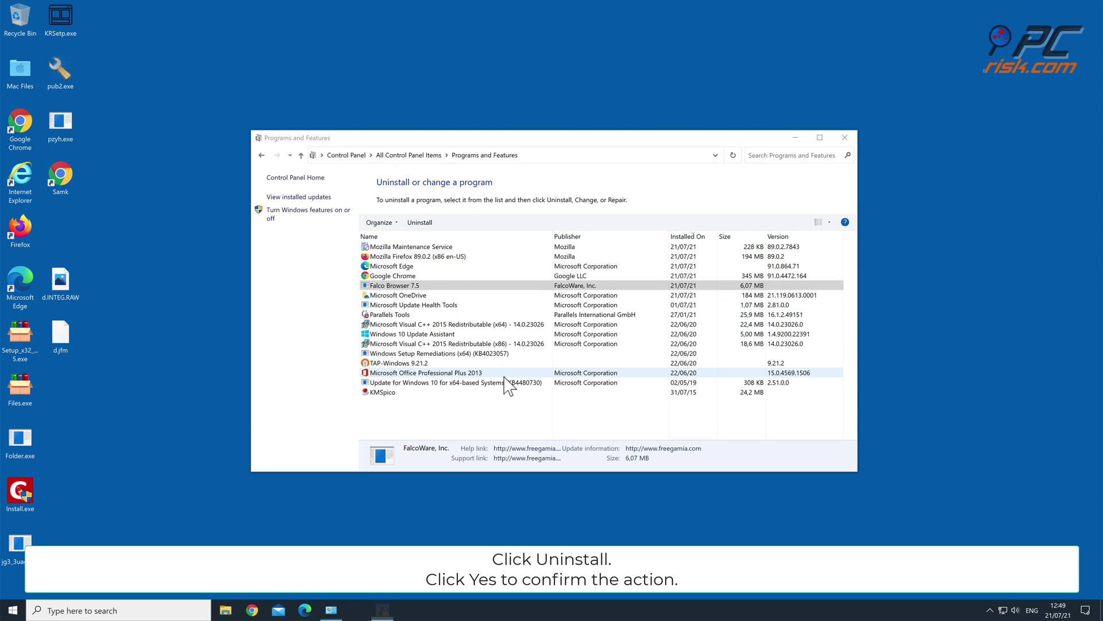
left_click(591, 341)
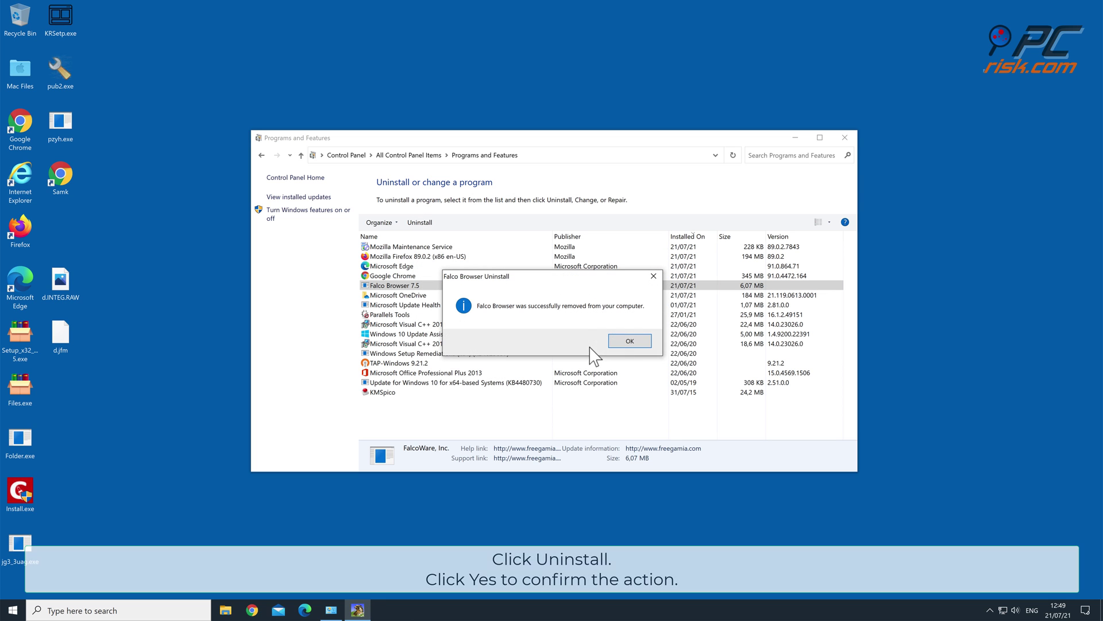
left_click(646, 341)
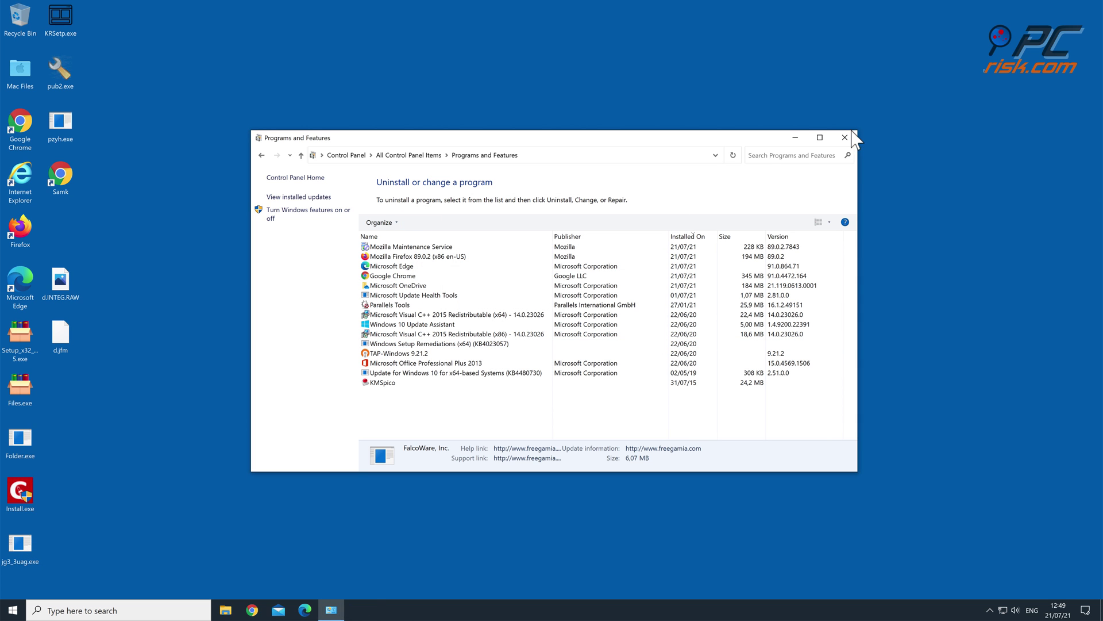
left_click(850, 135)
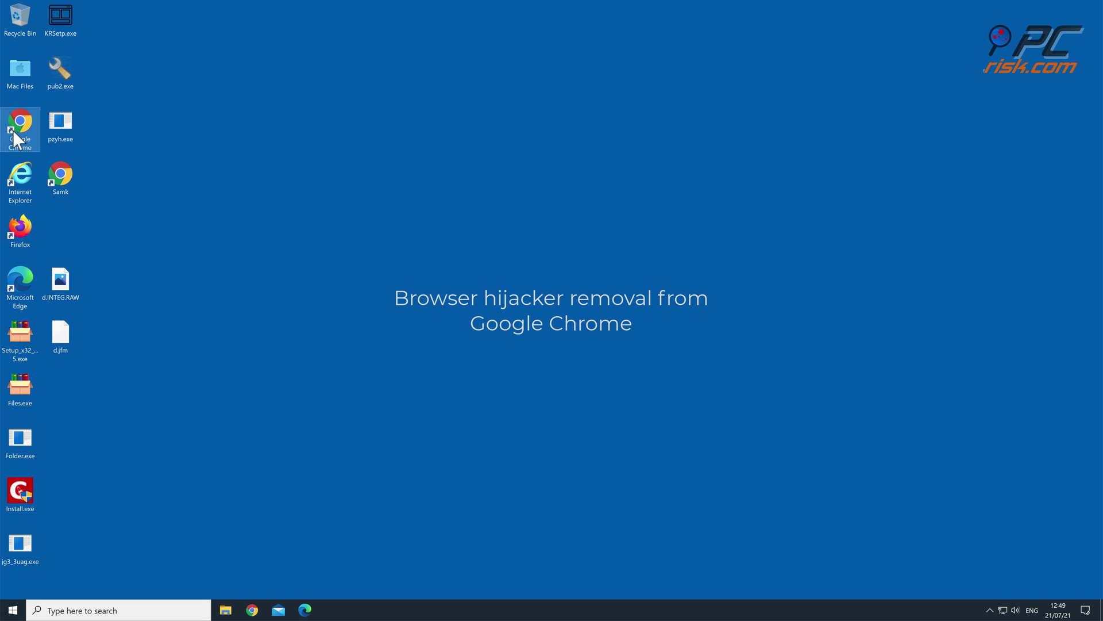
Step: Launch Chrome and bring up its installed extensions page
double_click(15, 137)
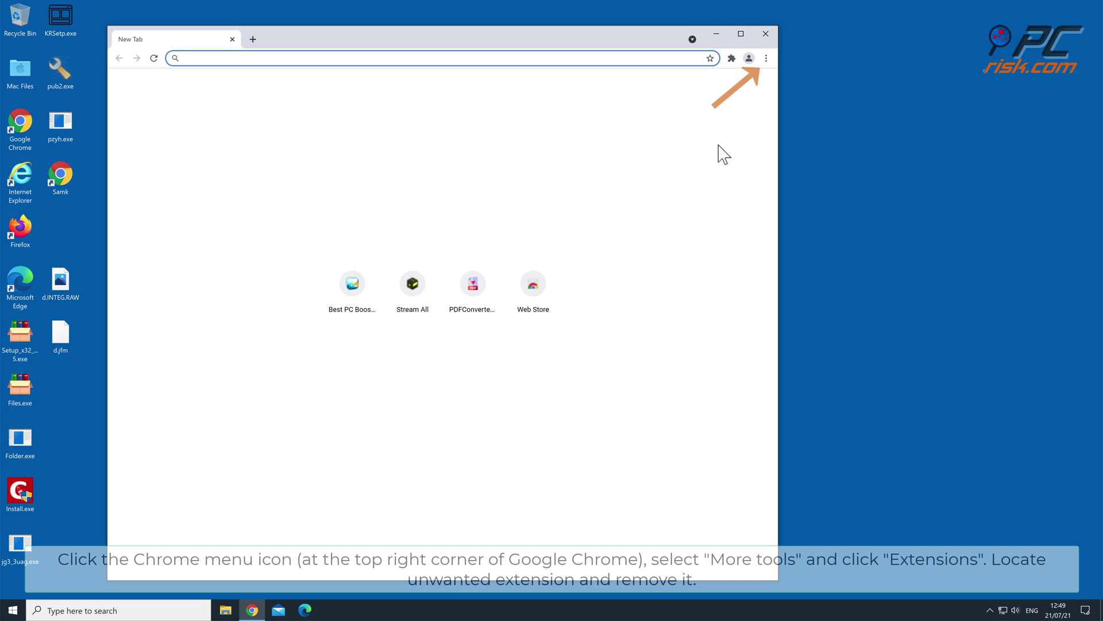
left_click(766, 58)
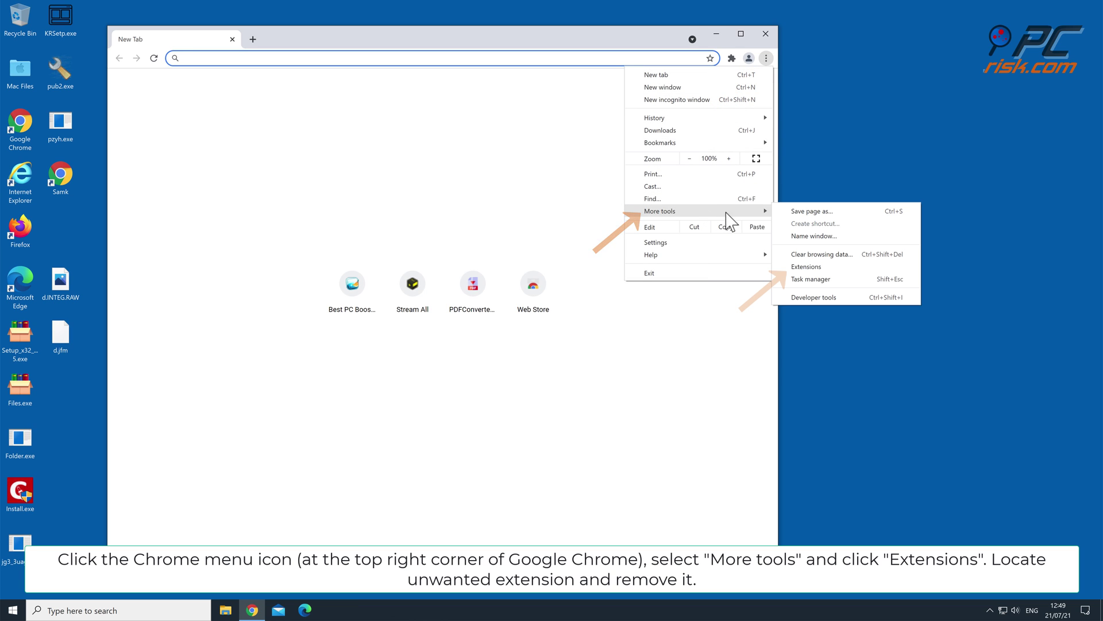
mouse_move(660, 212)
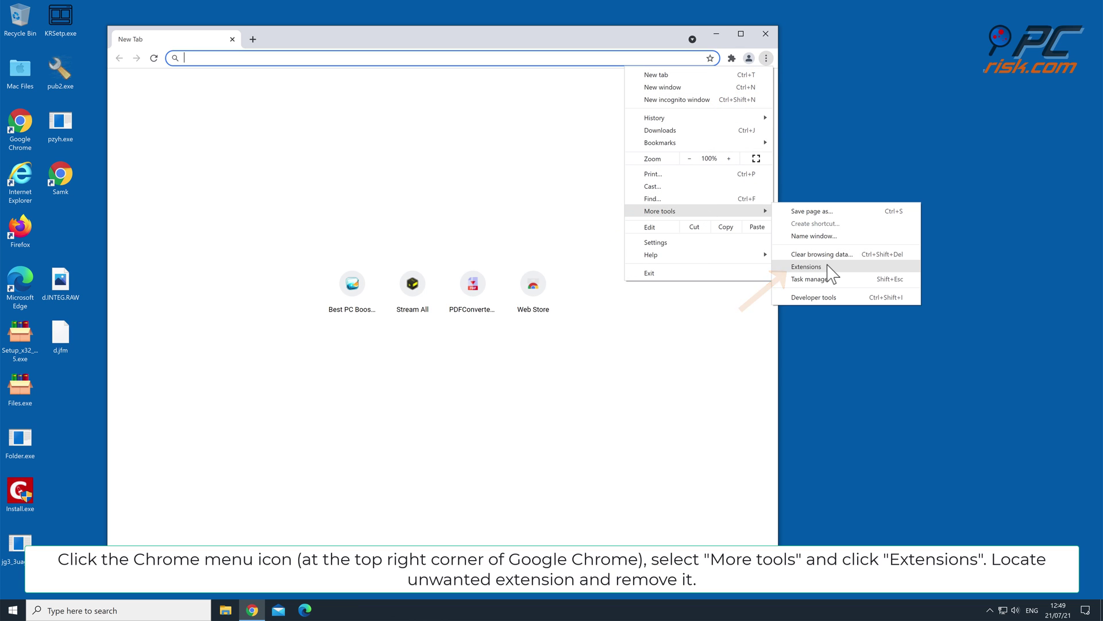
left_click(810, 266)
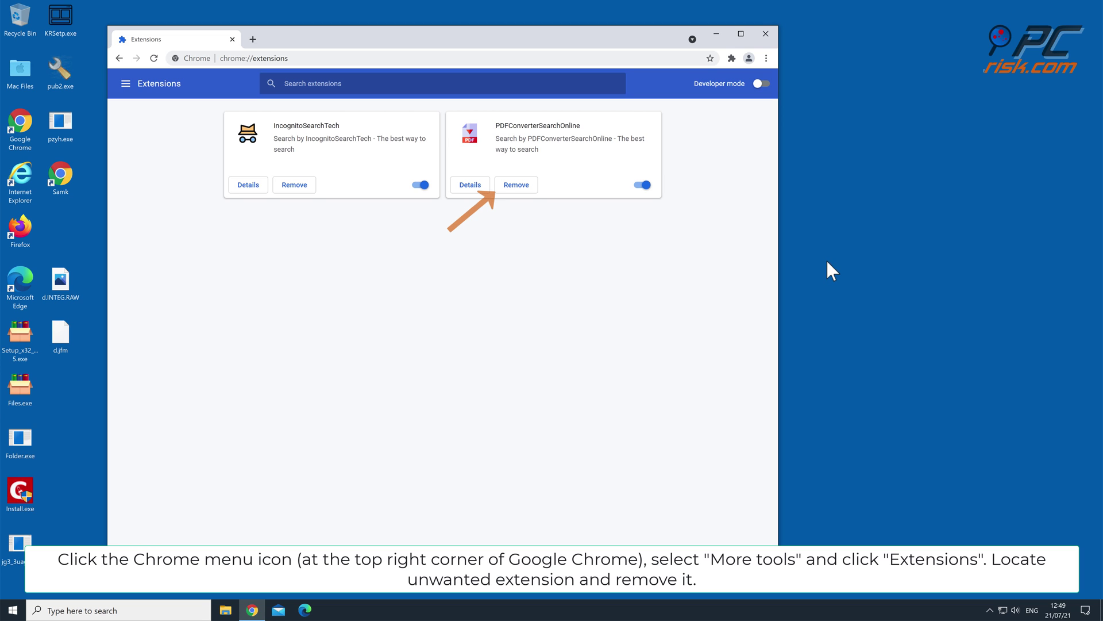
Step: Remove the PDFConverterSearchOnline and IncognitoSearchTech extensions, confirming each
left_click(520, 184)
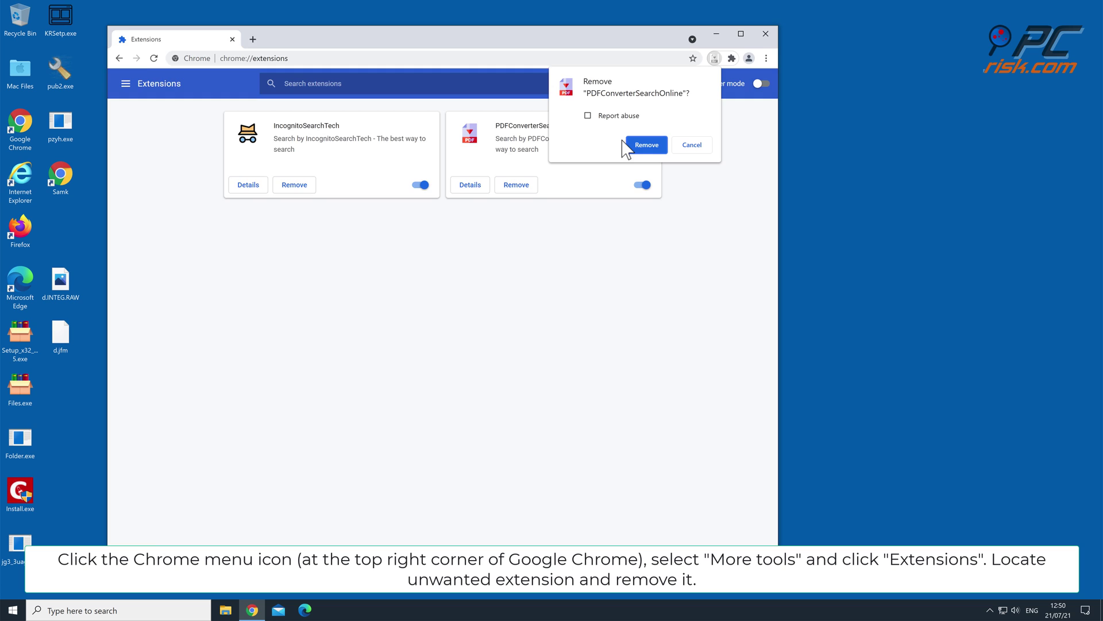
left_click(624, 143)
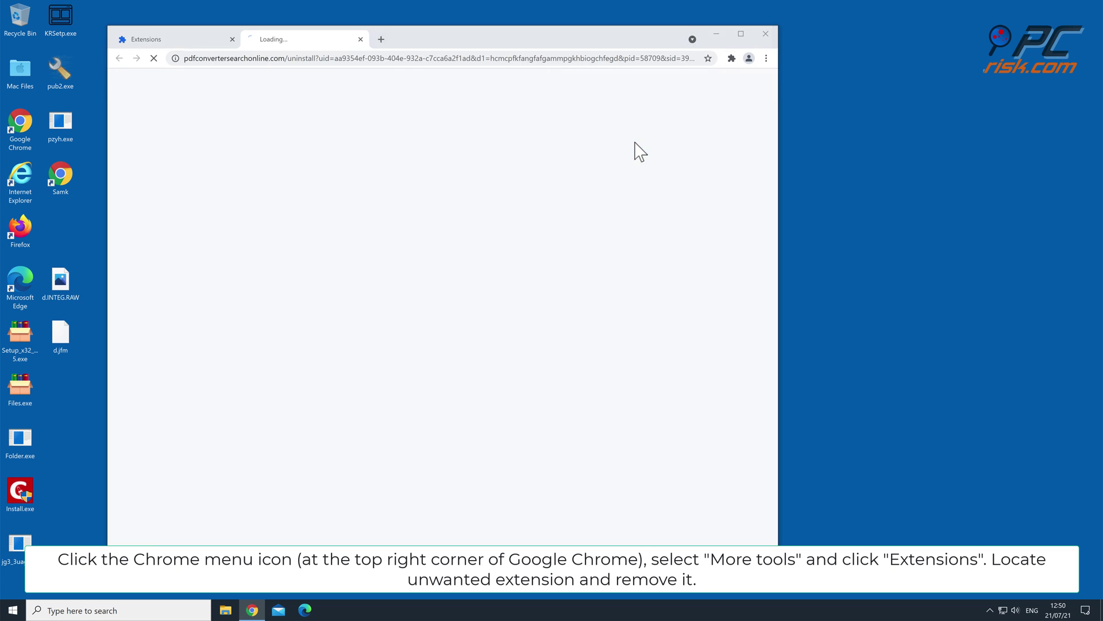
left_click(361, 40)
left_click(307, 189)
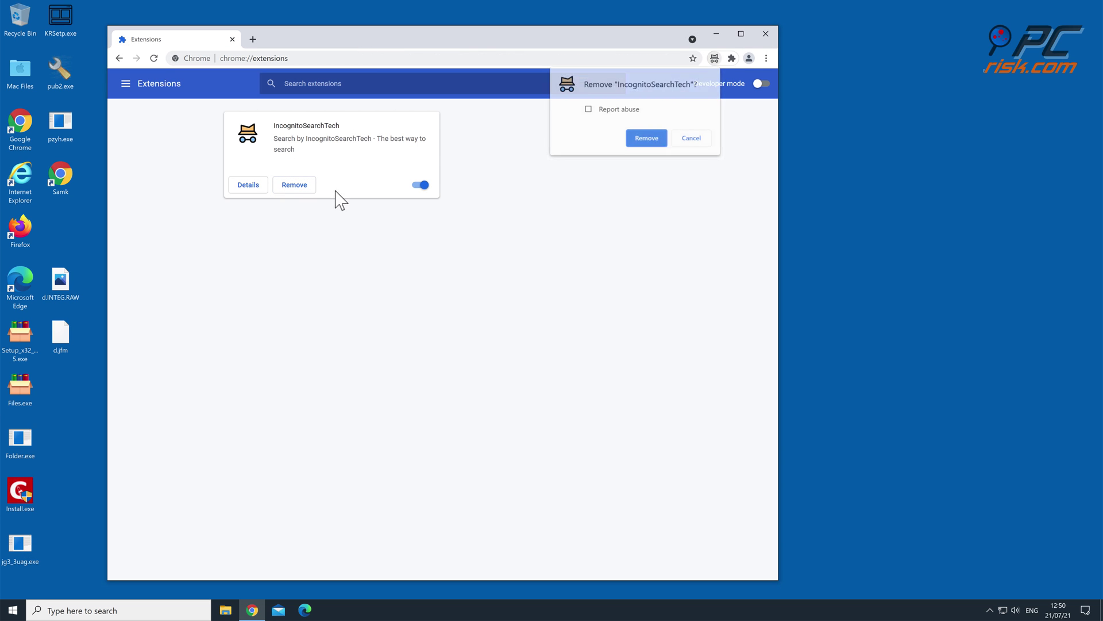
left_click(657, 144)
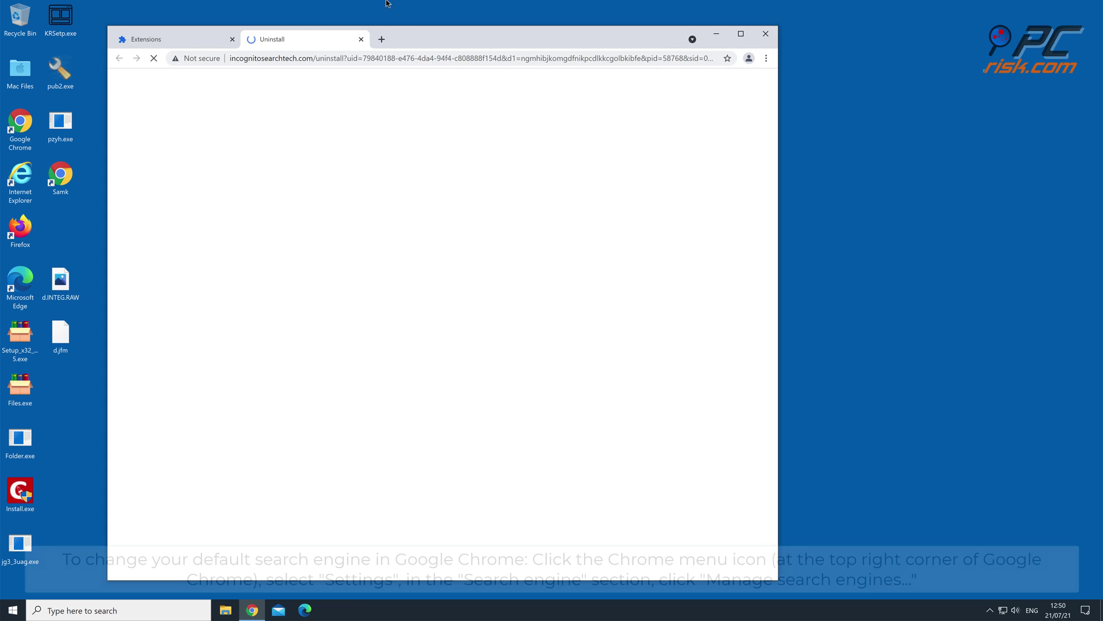
Step: Show Chrome's Manage search engines list, which has Google as default and no other saved engines
left_click(361, 39)
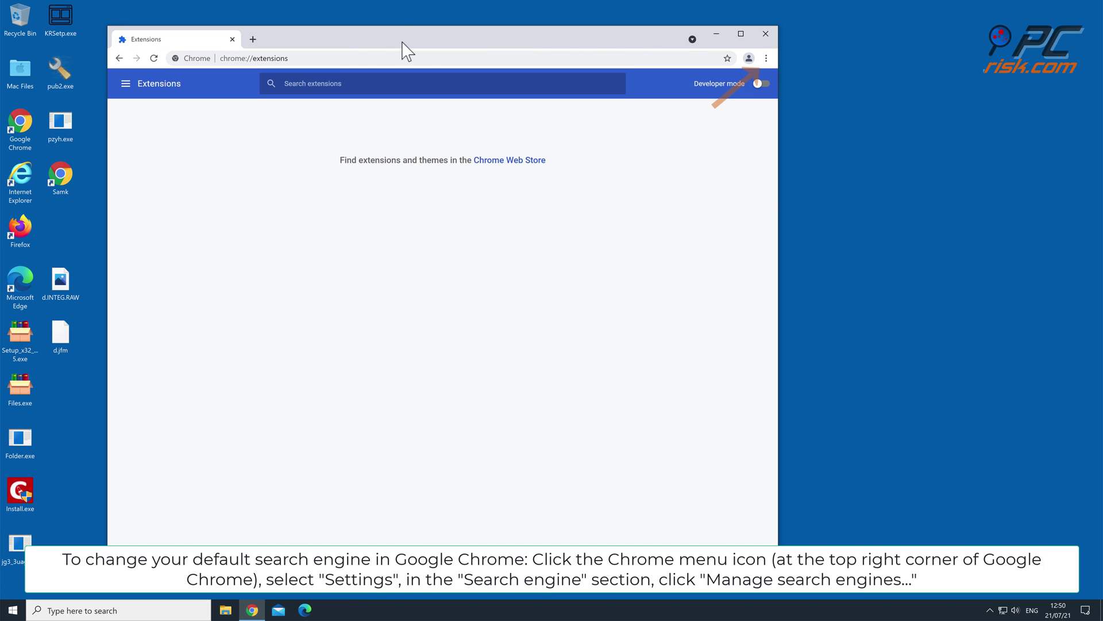
left_click(767, 59)
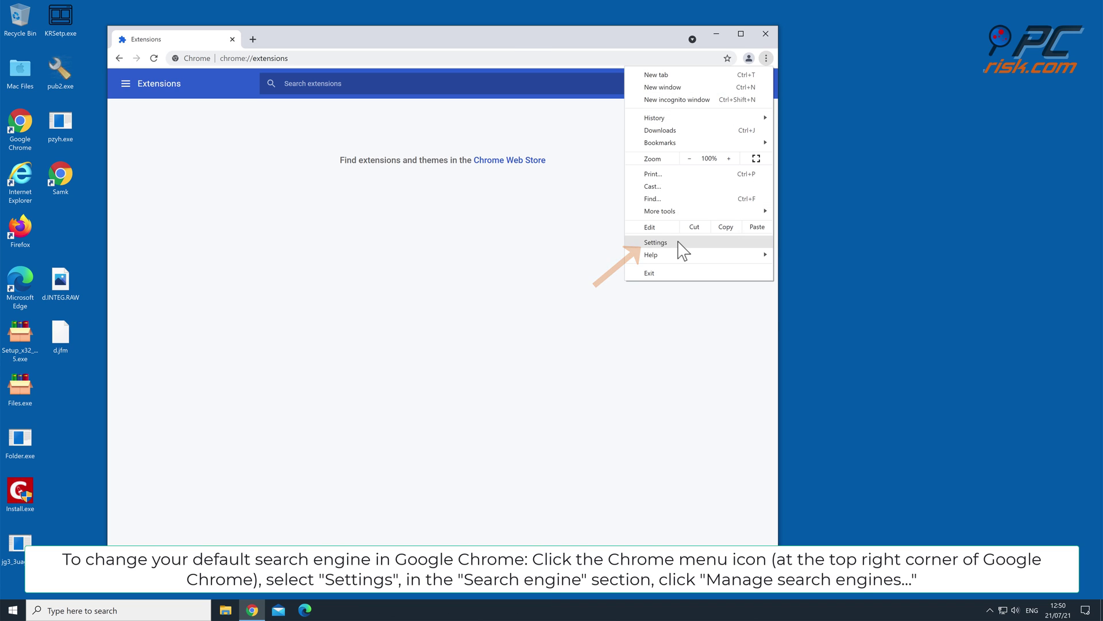
left_click(657, 242)
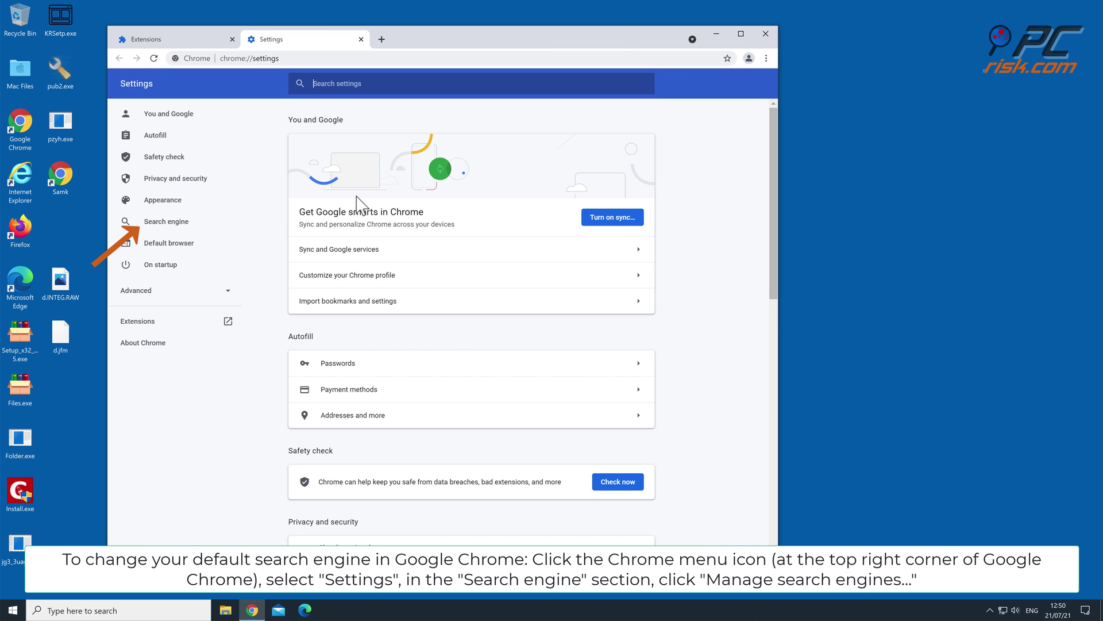
left_click(190, 224)
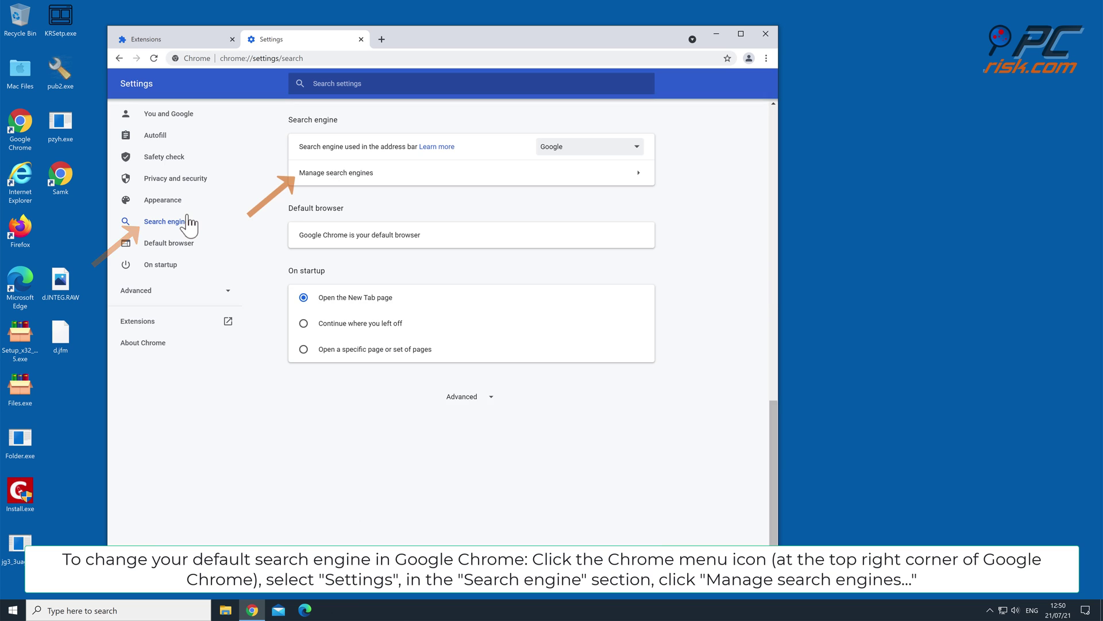
left_click(531, 172)
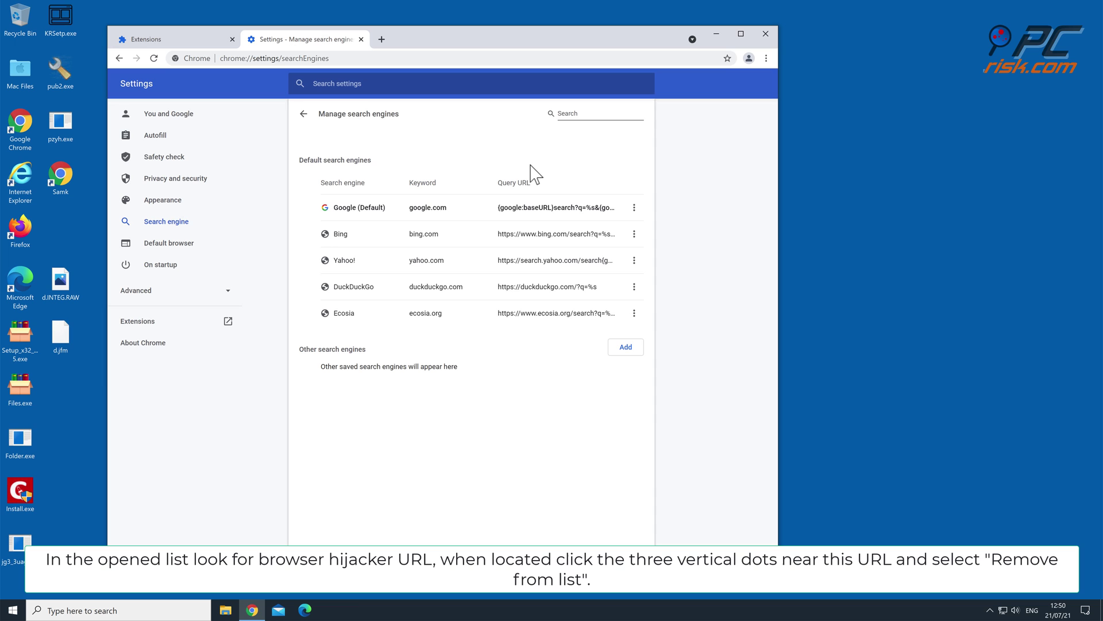
left_click(303, 113)
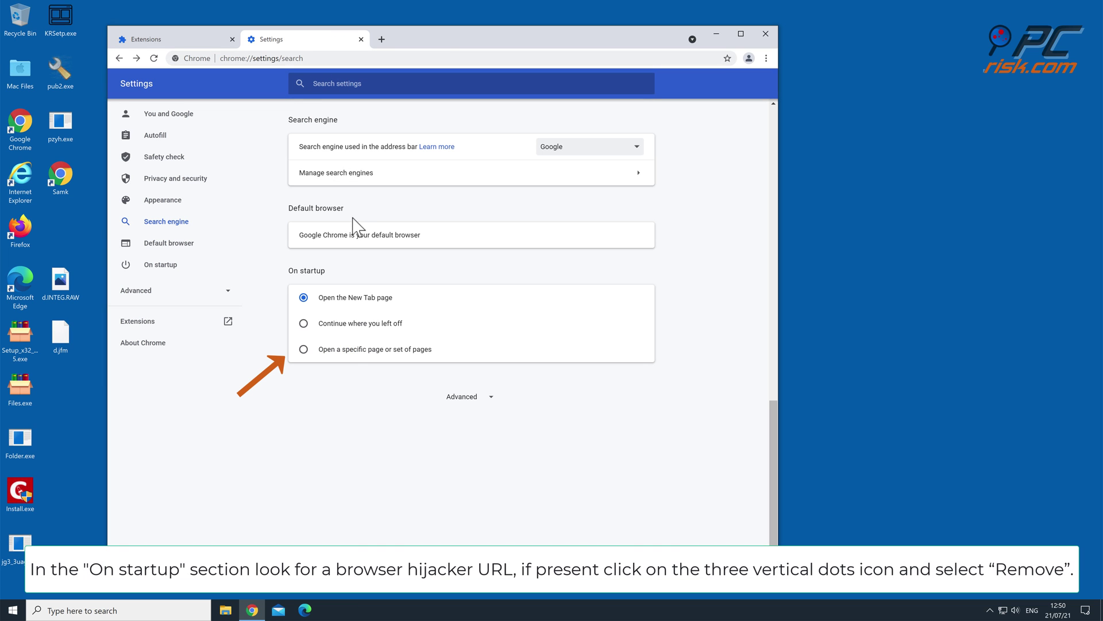
left_click(354, 358)
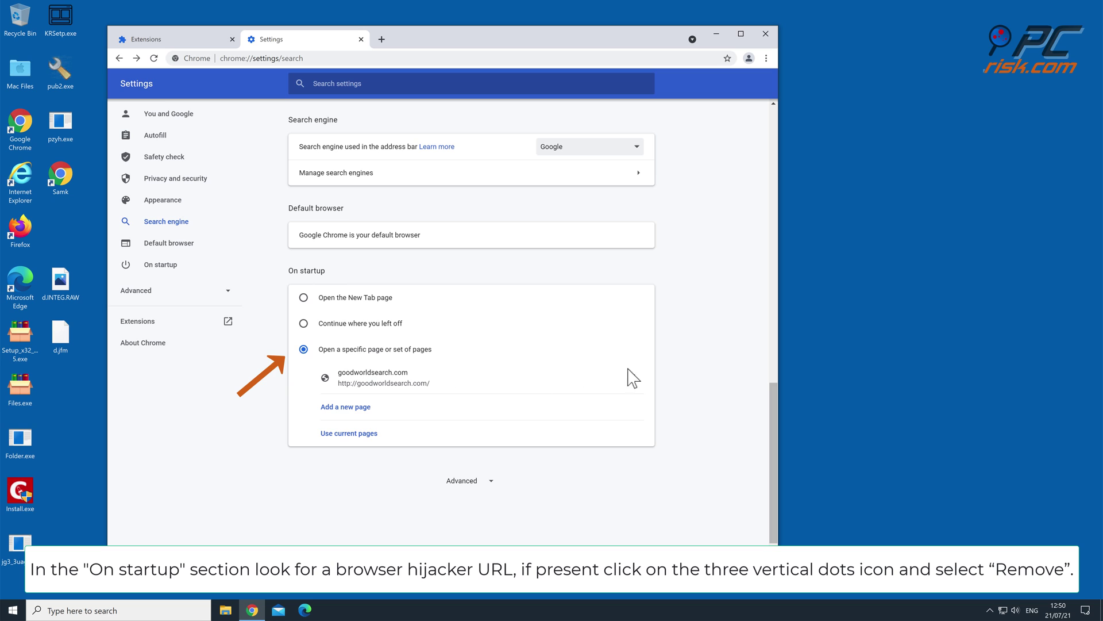
left_click(635, 379)
left_click(596, 380)
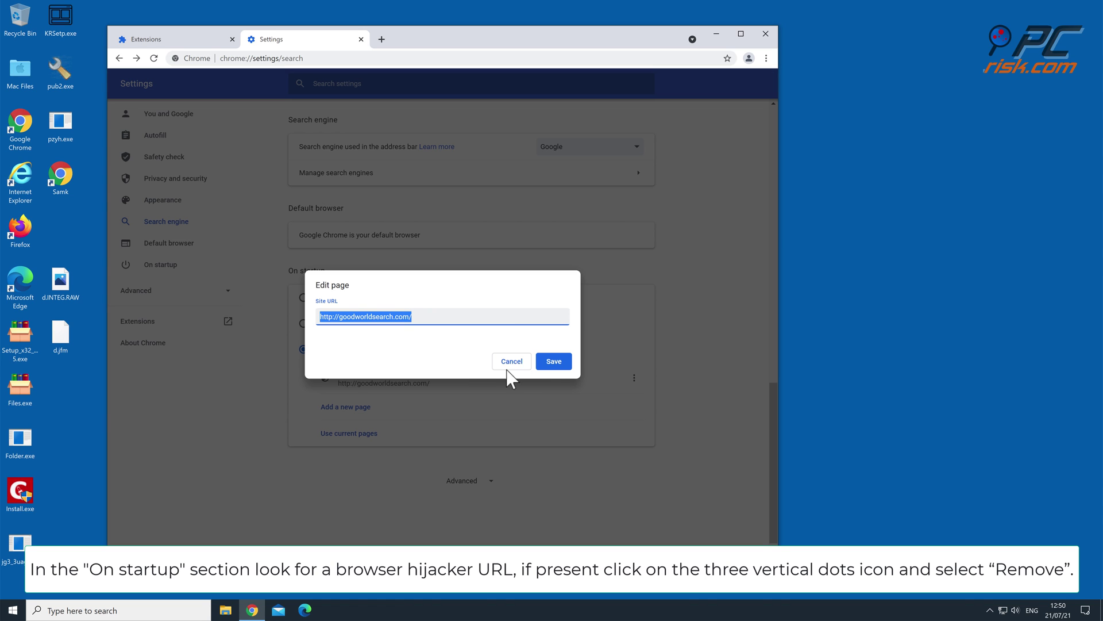
type("www.google.com")
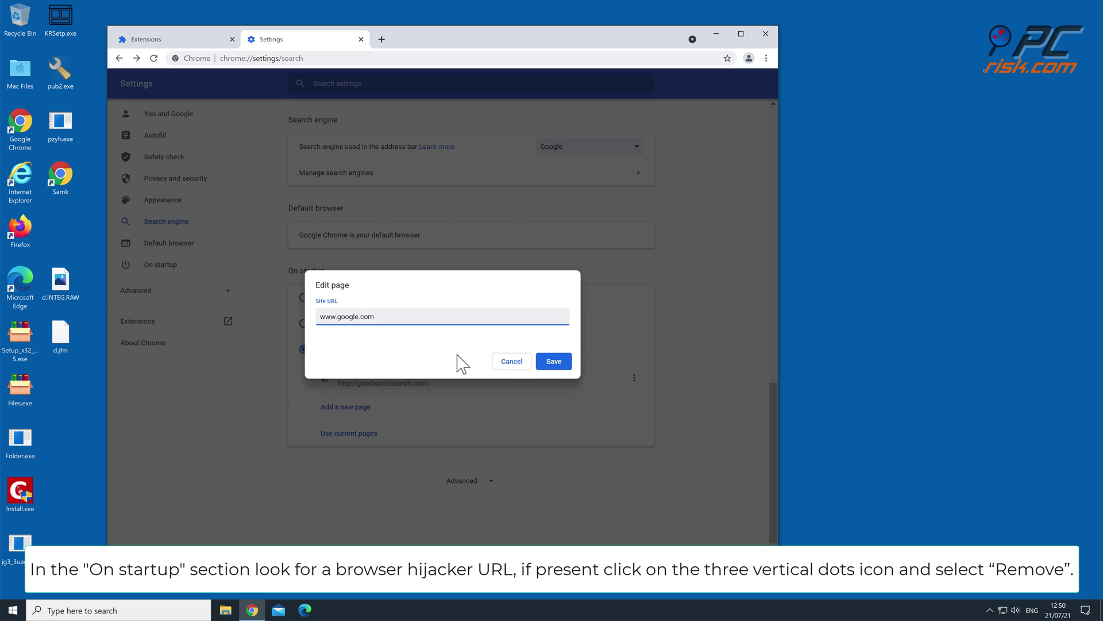
left_click(553, 362)
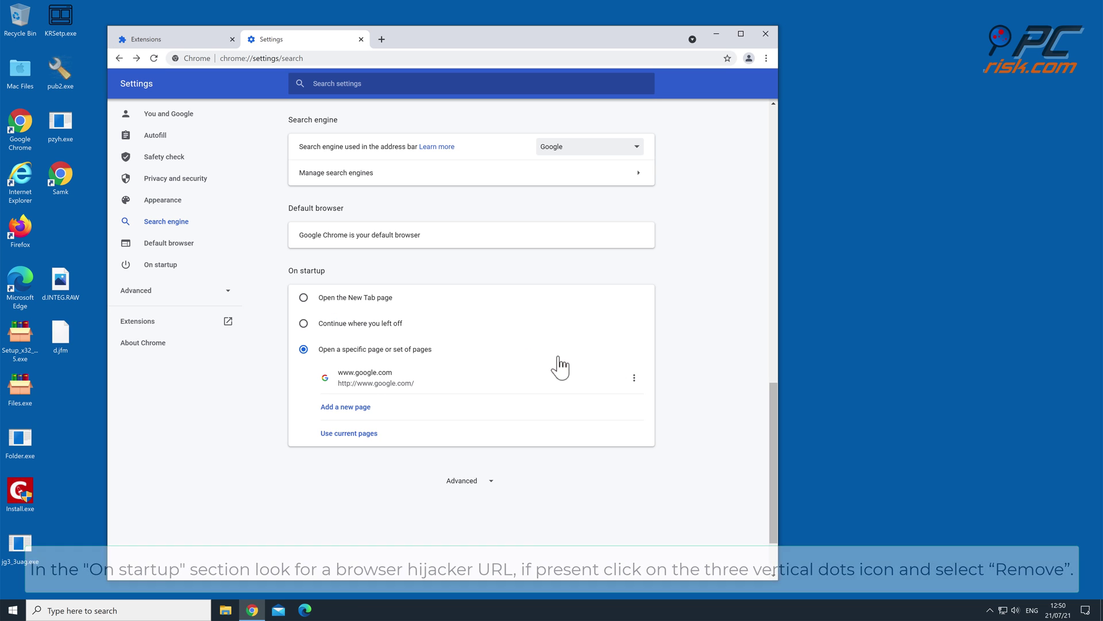
Step: Set Chrome to open the New Tab page on startup, close Chrome and launch Edge
left_click(355, 296)
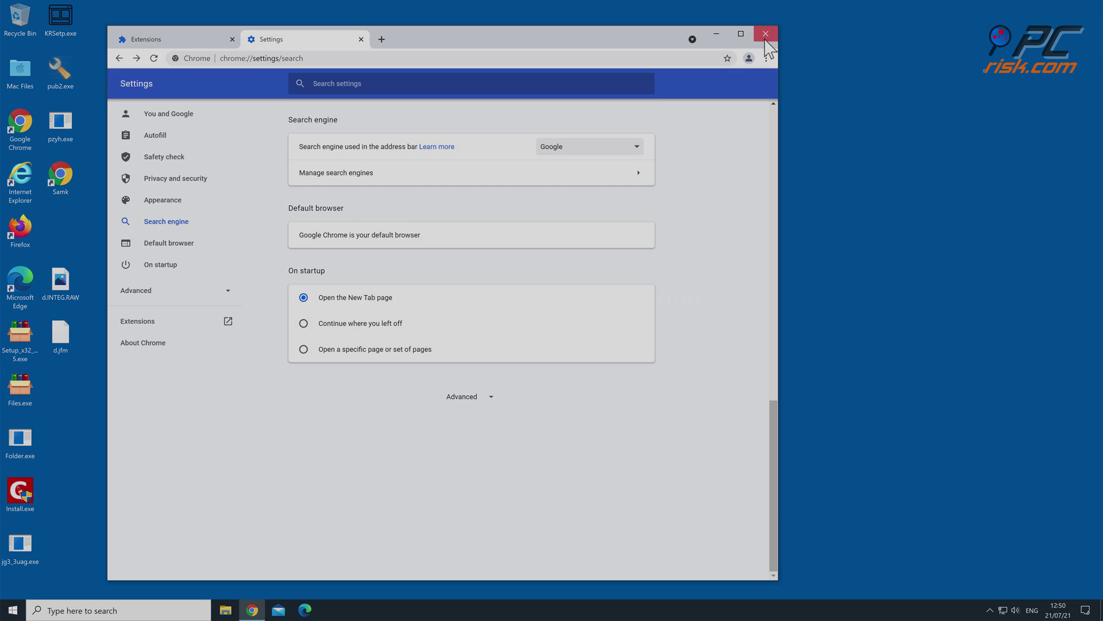
left_click(764, 35)
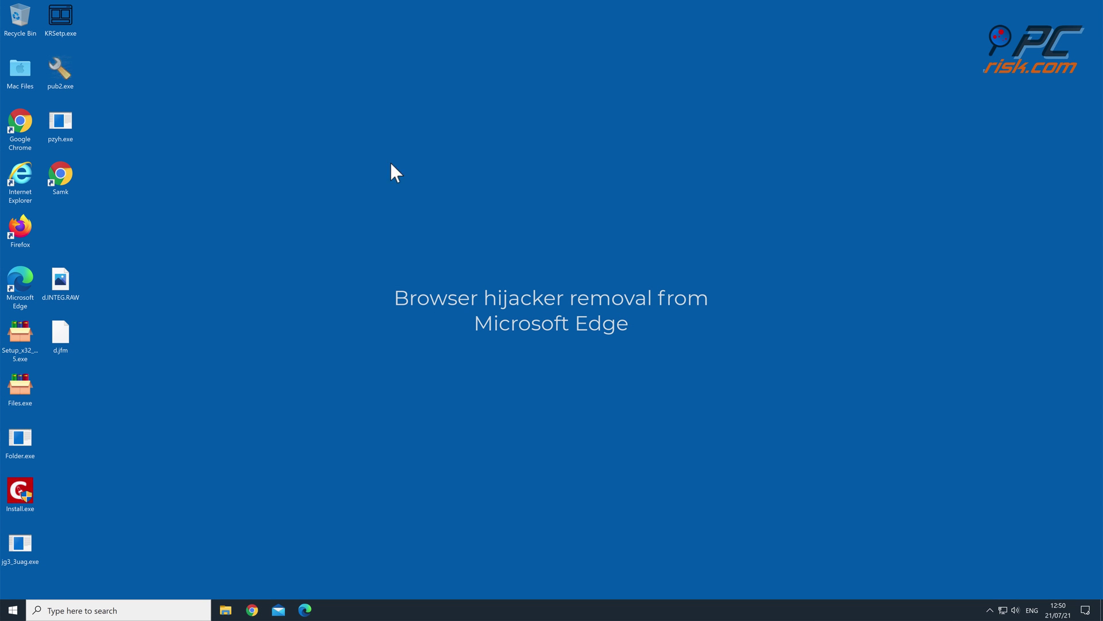
double_click(25, 284)
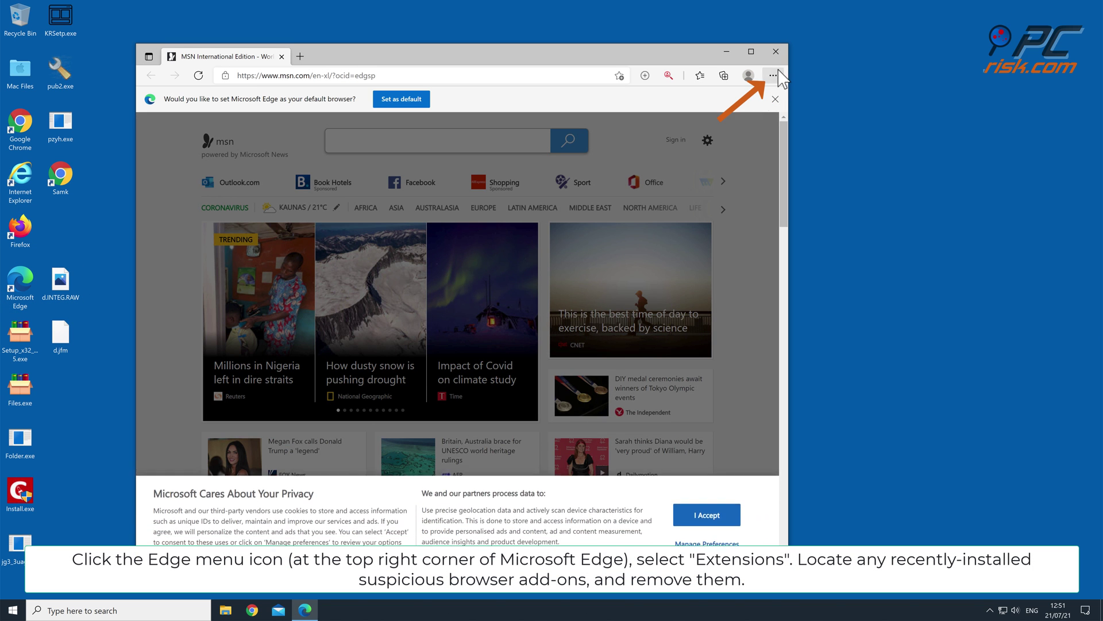
Step: Remove the Fresh Tab extension from Edge's extensions page
left_click(773, 76)
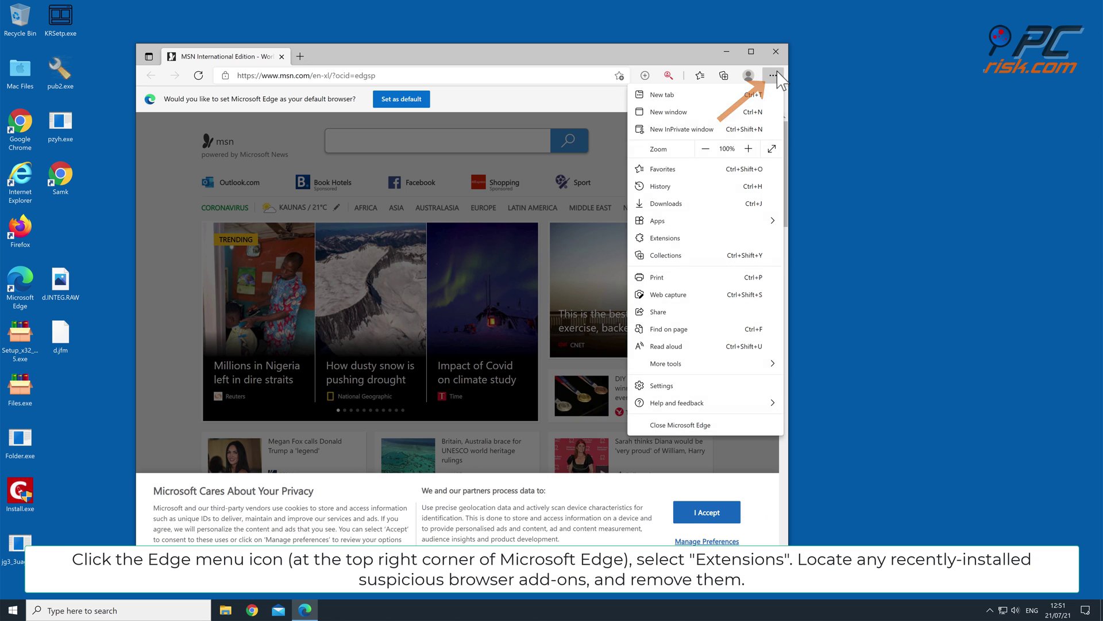
left_click(706, 245)
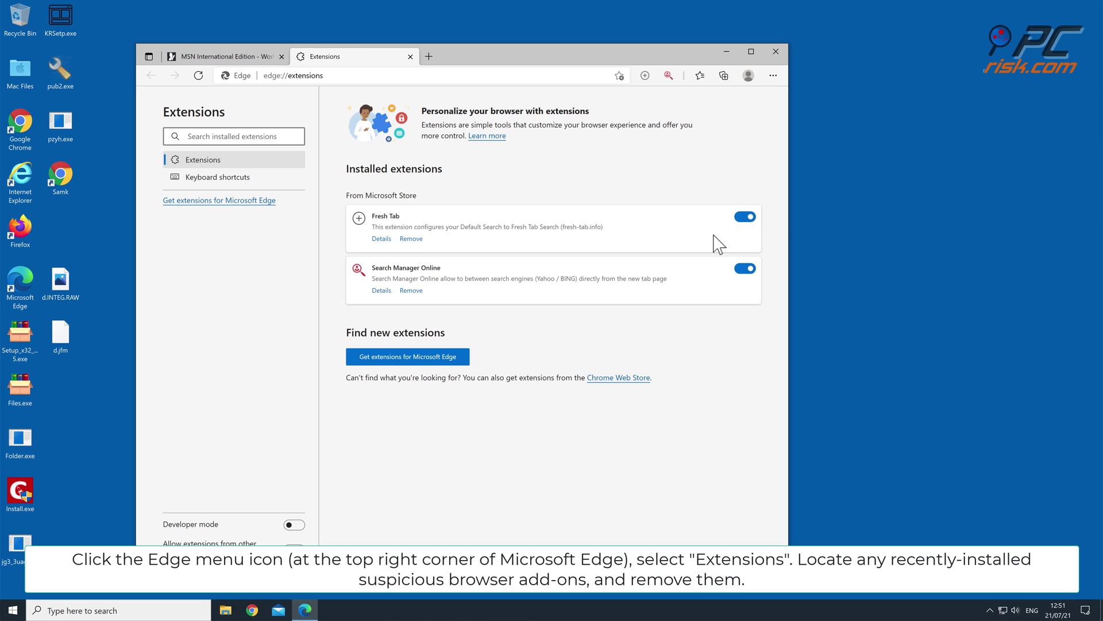
left_click(403, 241)
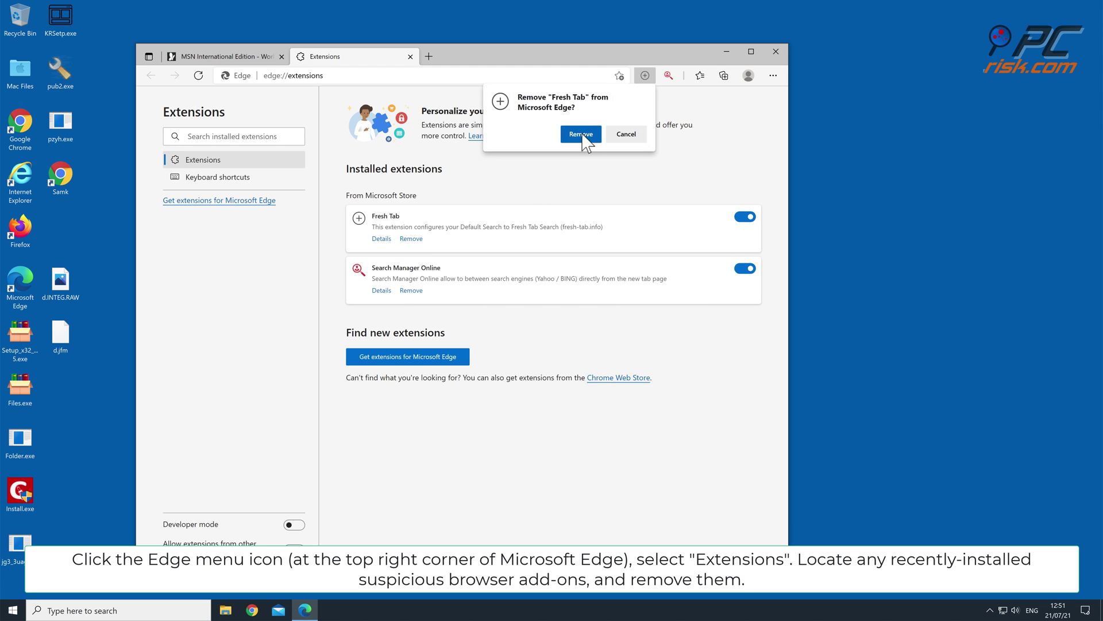
left_click(581, 135)
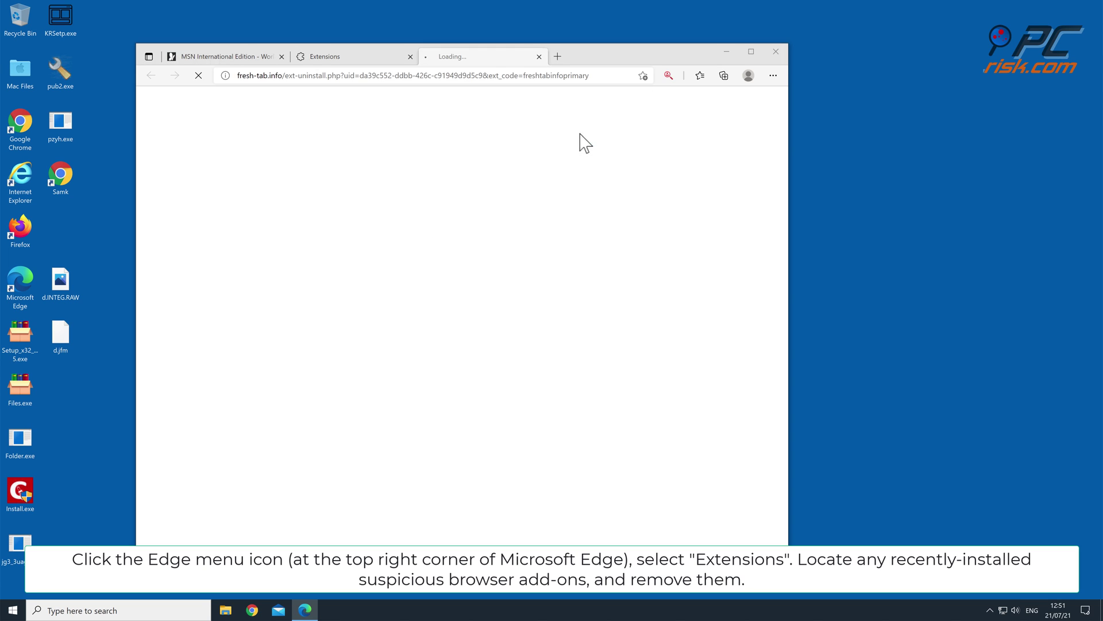
left_click(539, 57)
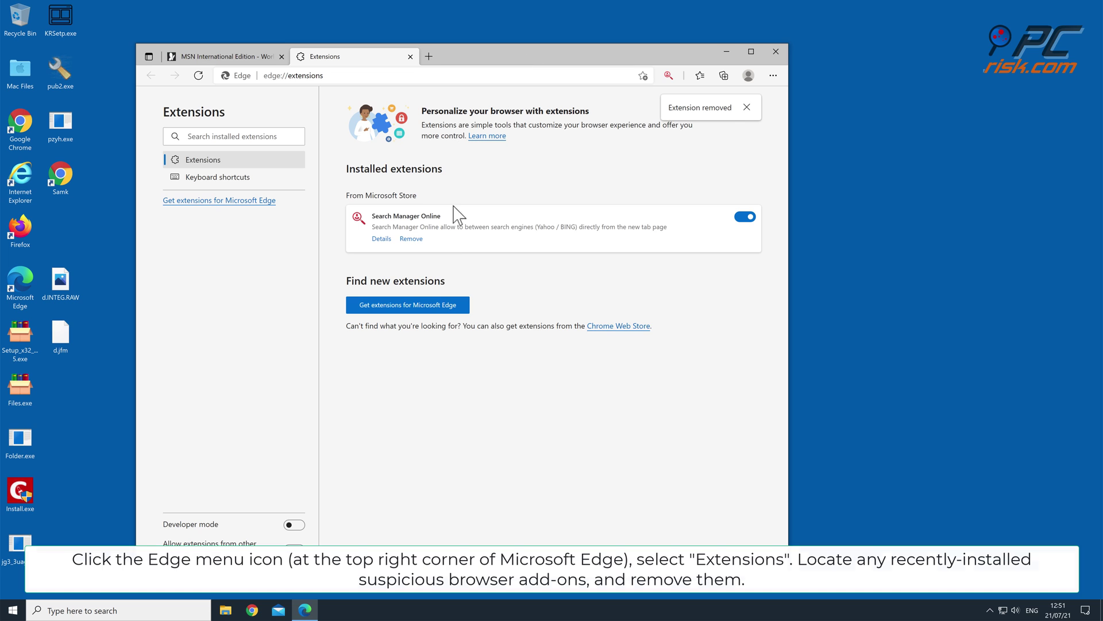
Step: Remove the Search Manager Online extension, leaving no Edge extensions installed
left_click(410, 239)
left_click(604, 134)
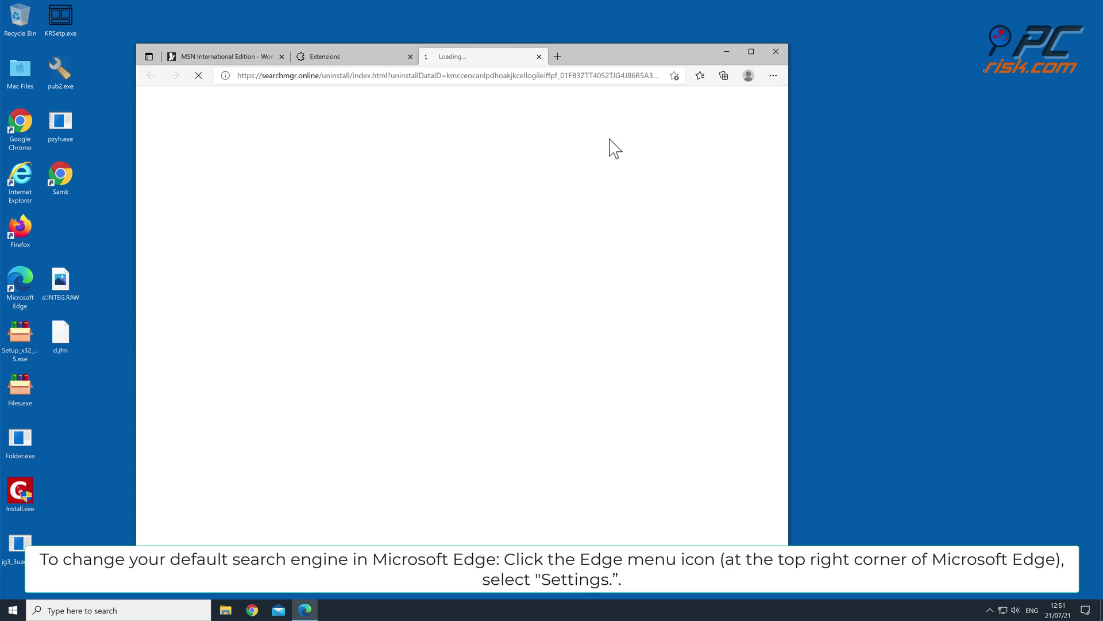
left_click(539, 56)
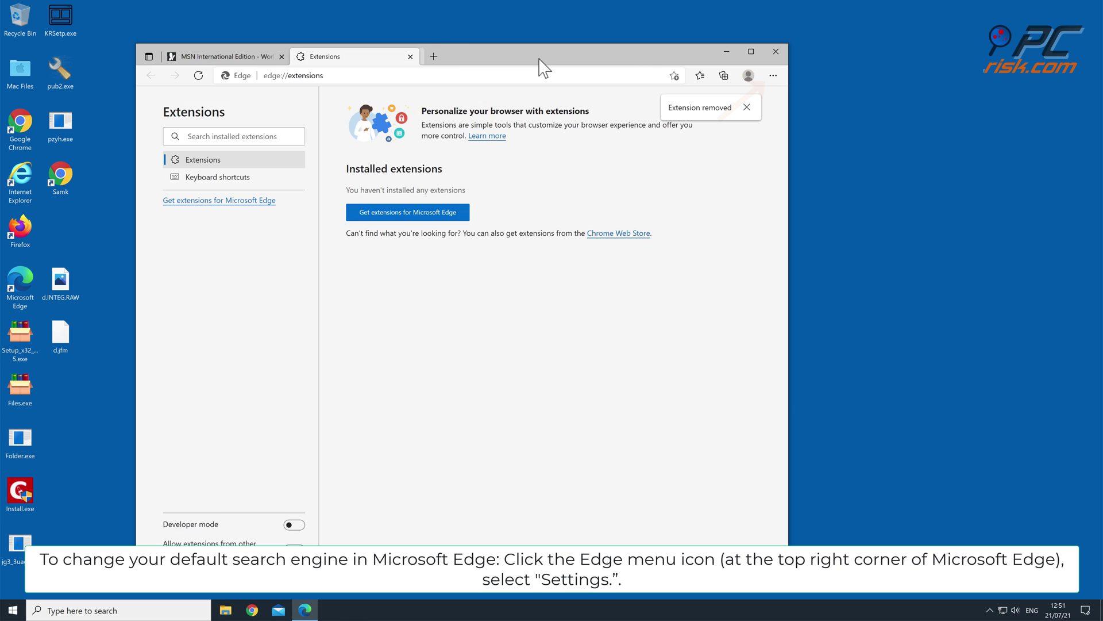
Step: Go to Edge's Address bar and search settings under Privacy, search, and services
left_click(771, 77)
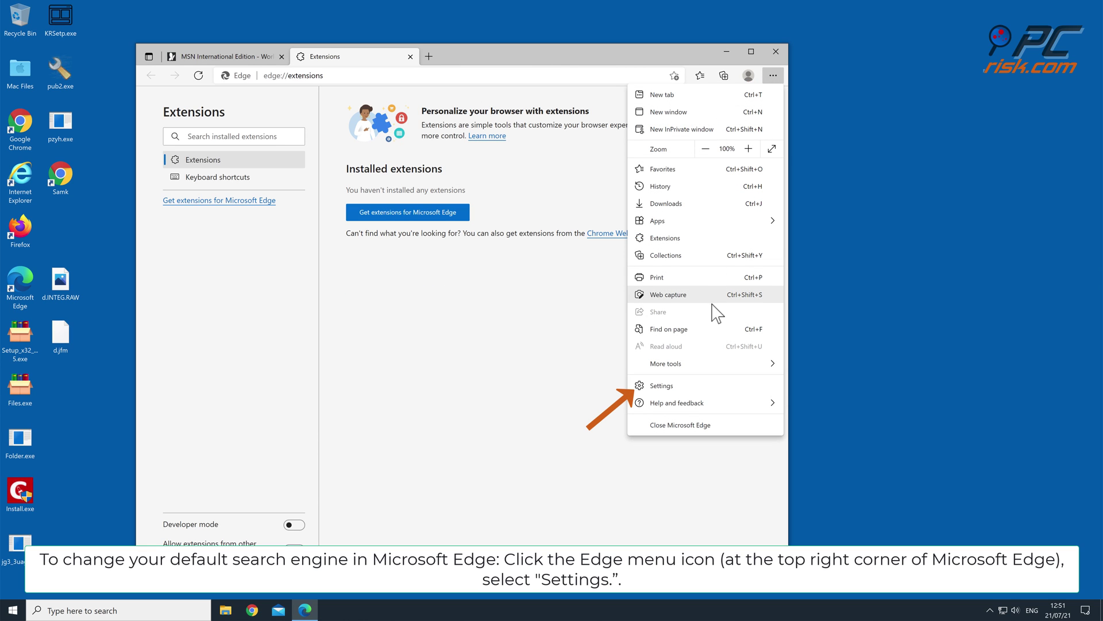
left_click(697, 389)
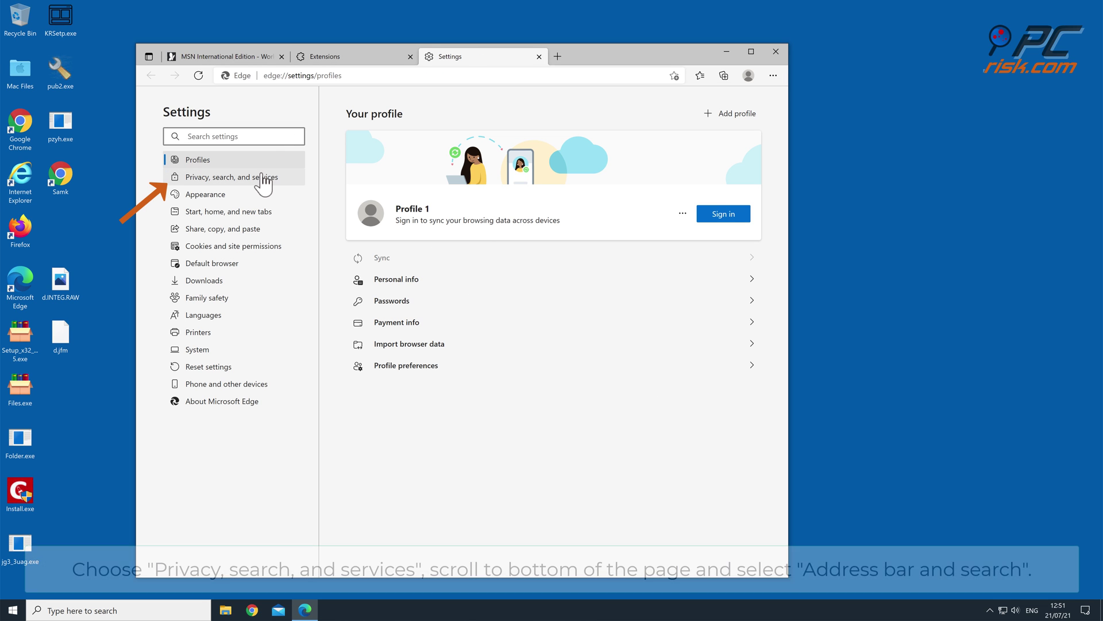
left_click(258, 177)
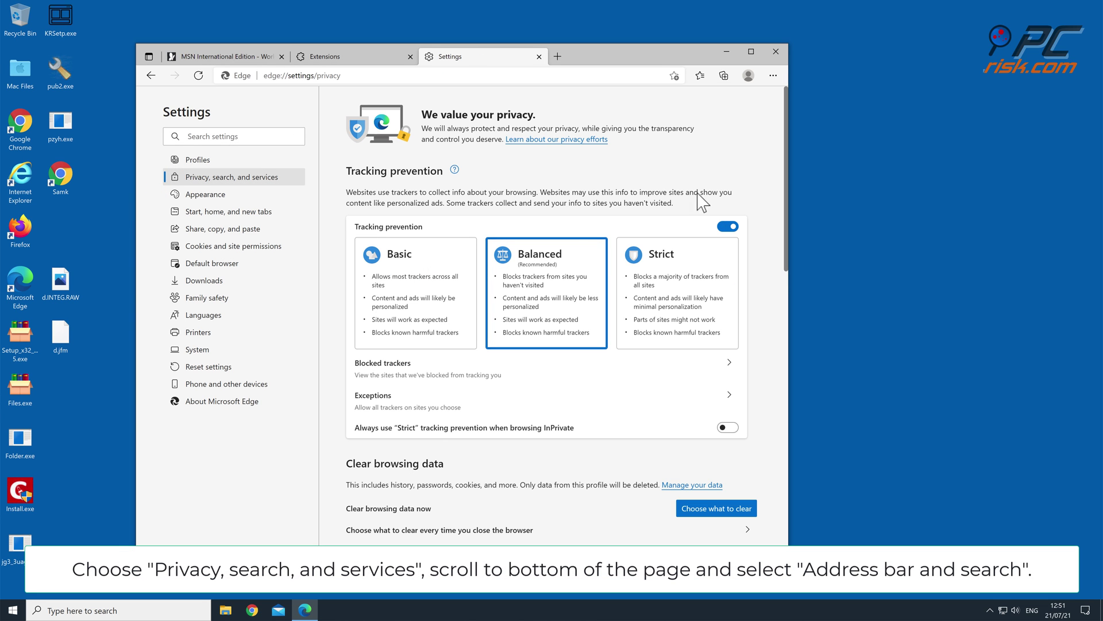
left_click_drag(787, 175, 782, 492)
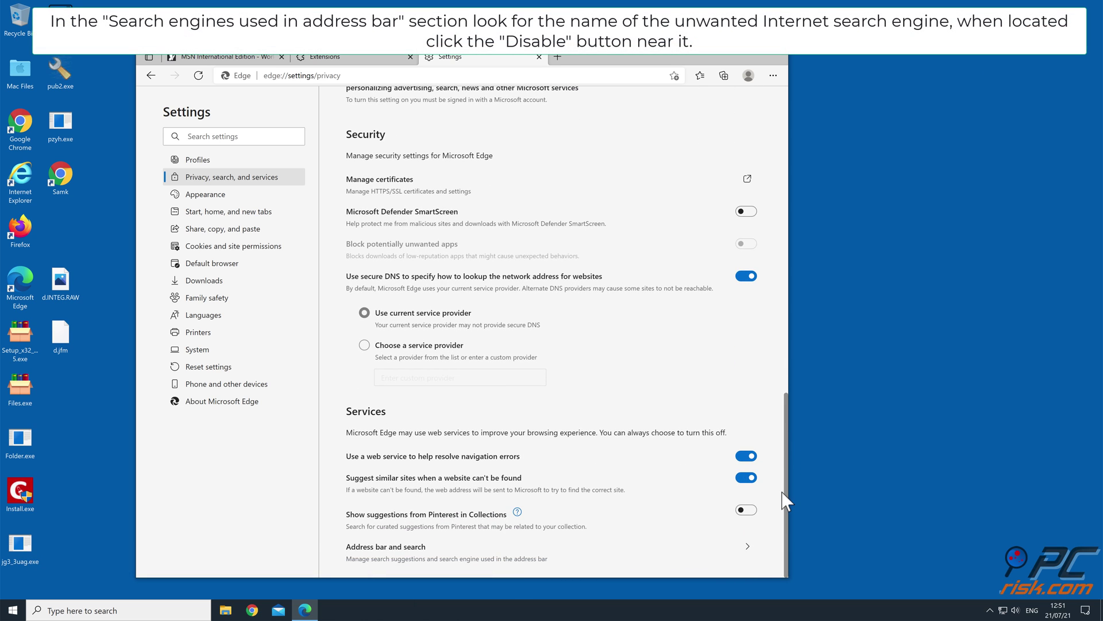
left_click(453, 559)
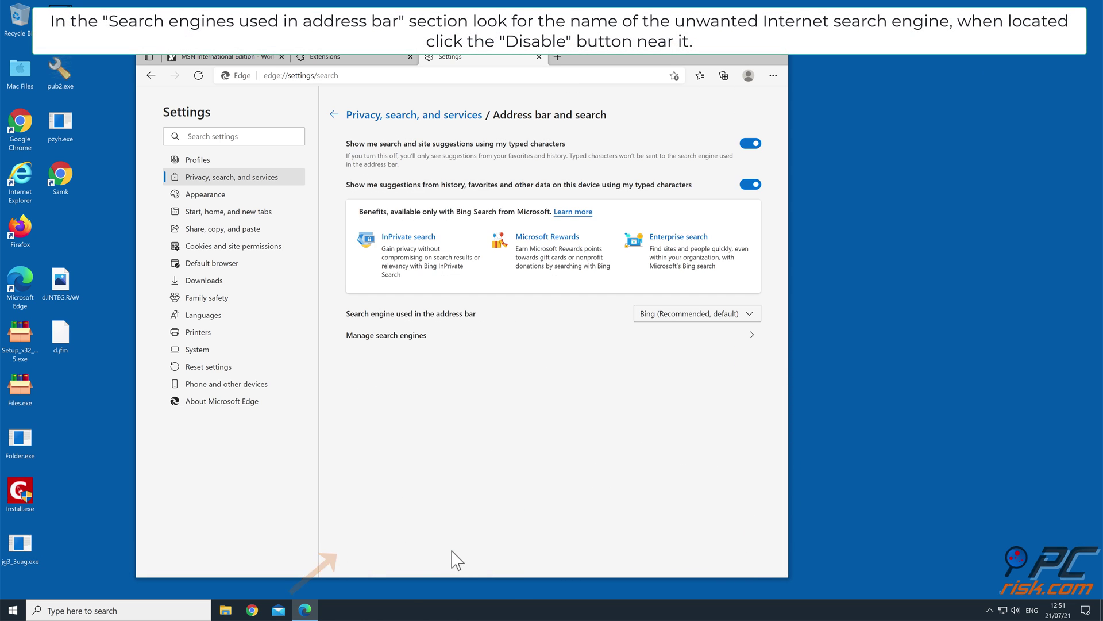
Step: Review the managed search engines (Bing default, Yahoo!, Google, DuckDuckGo) and close Edge
left_click(748, 345)
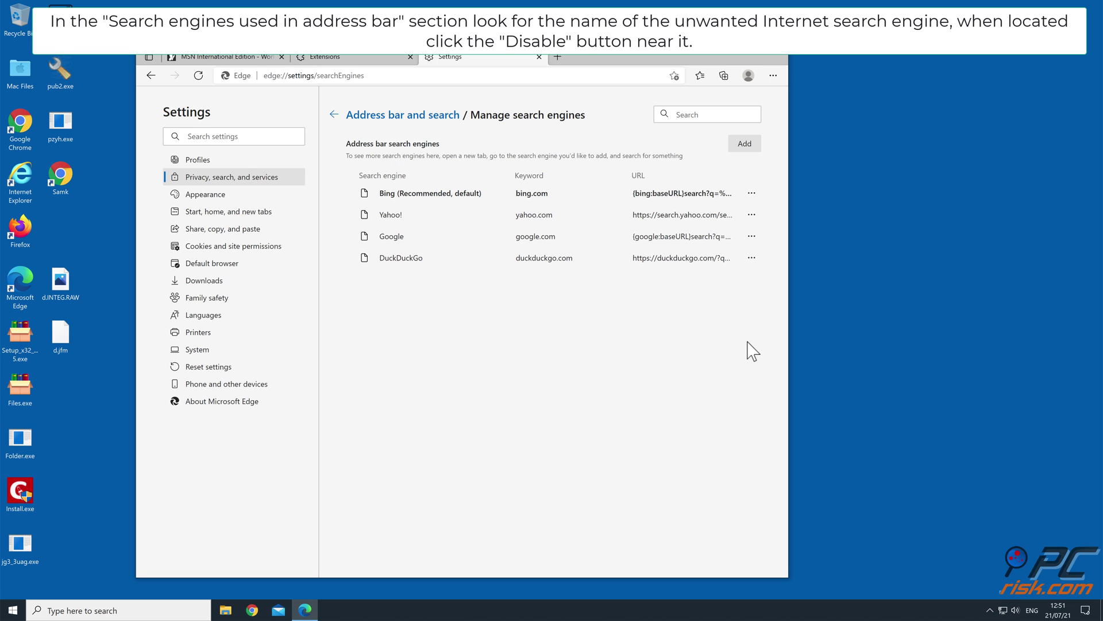
left_click(334, 127)
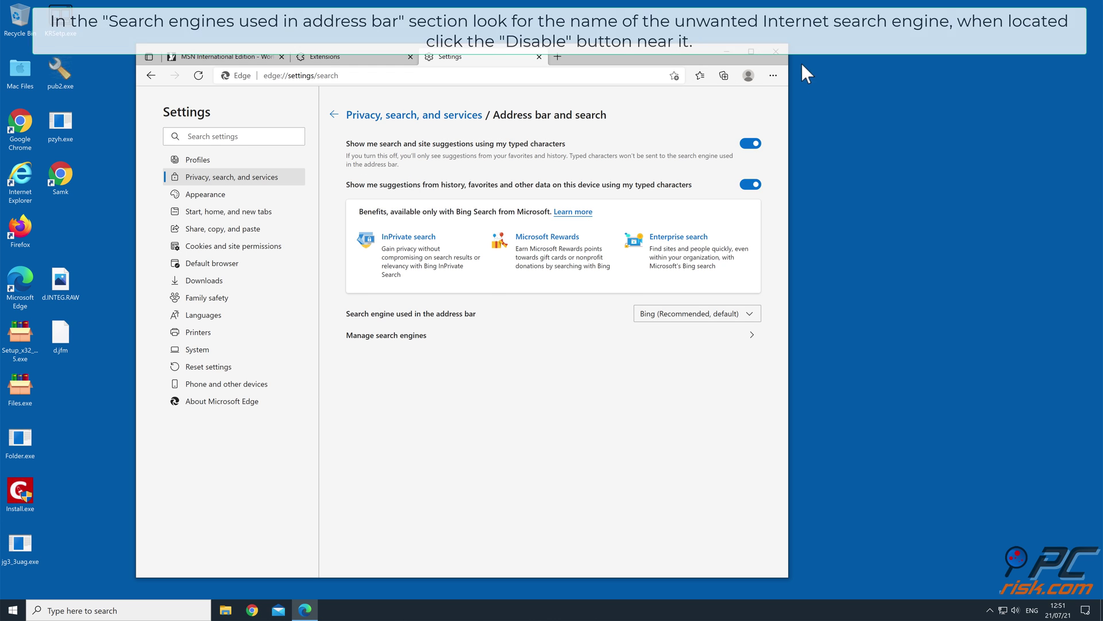
left_click(784, 55)
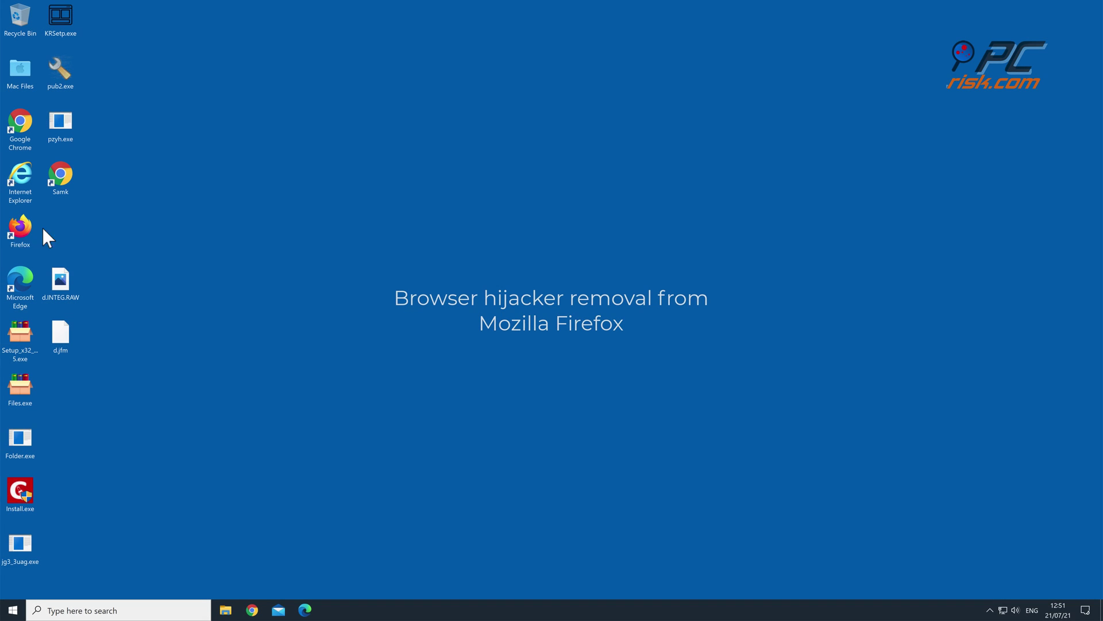
Step: Launch Firefox and bring up its Add-ons and Themes manager
double_click(29, 228)
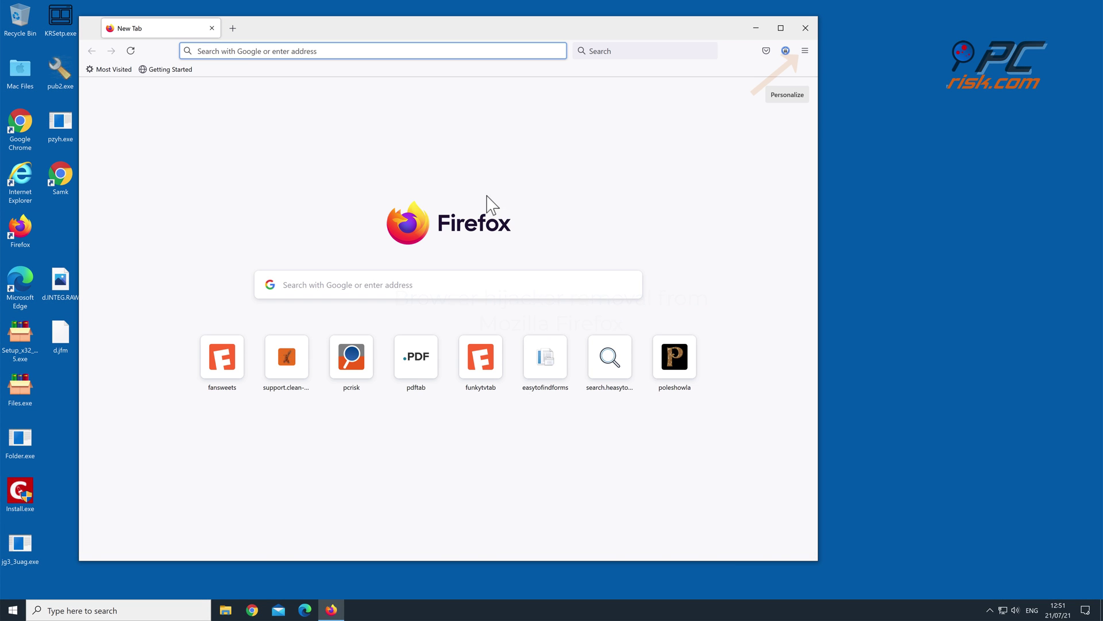
left_click(804, 51)
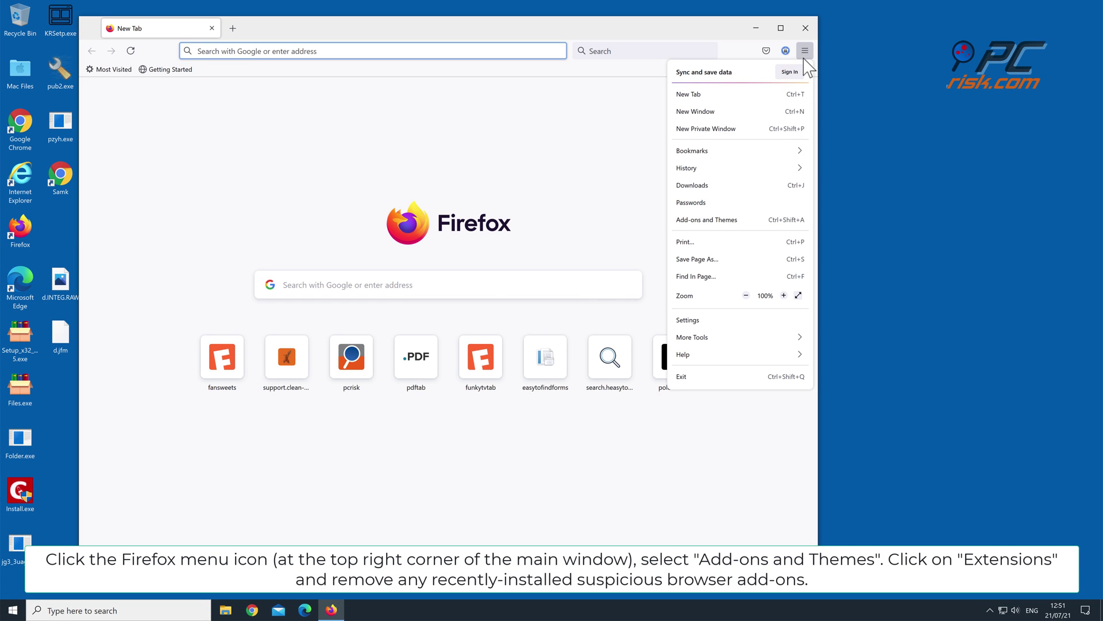
left_click(732, 225)
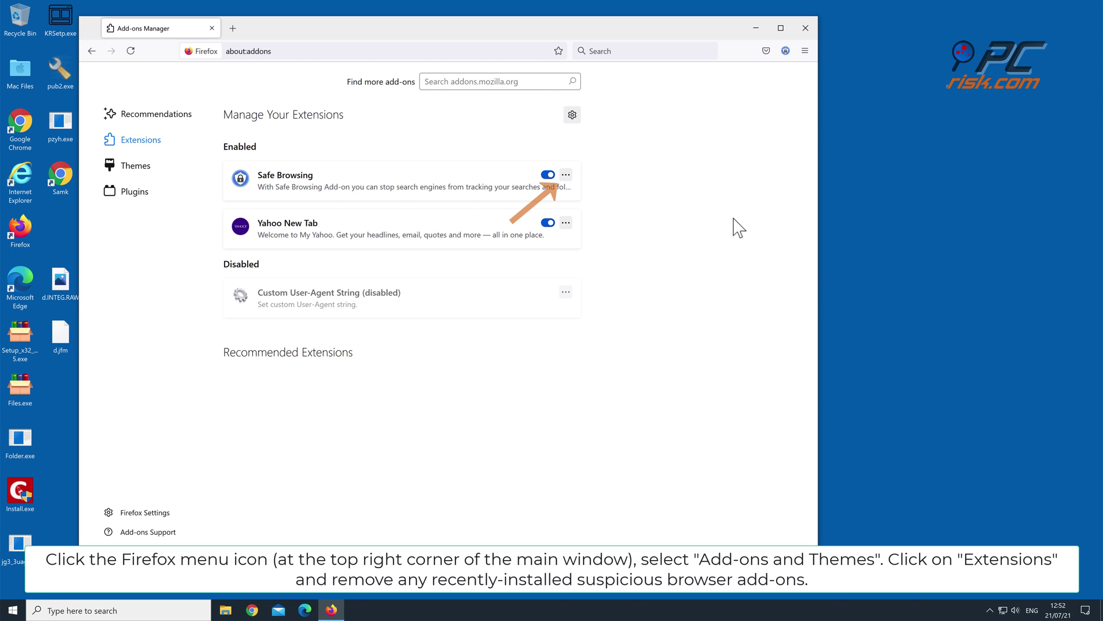
Step: Remove the Safe Browsing and Yahoo New Tab extensions, confirming each
left_click(565, 176)
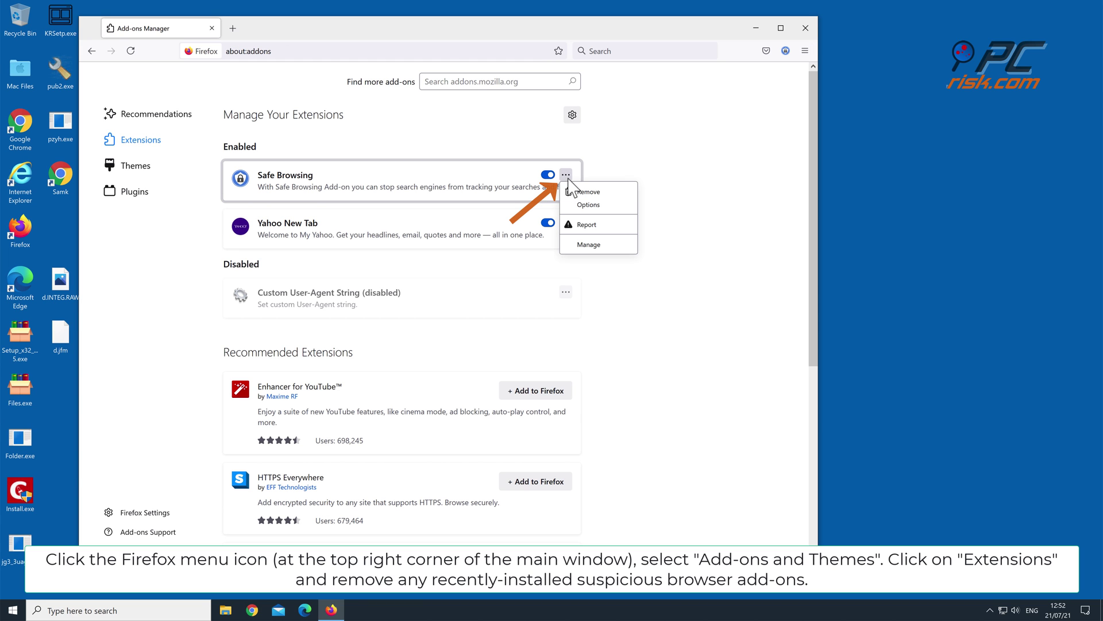
left_click(585, 193)
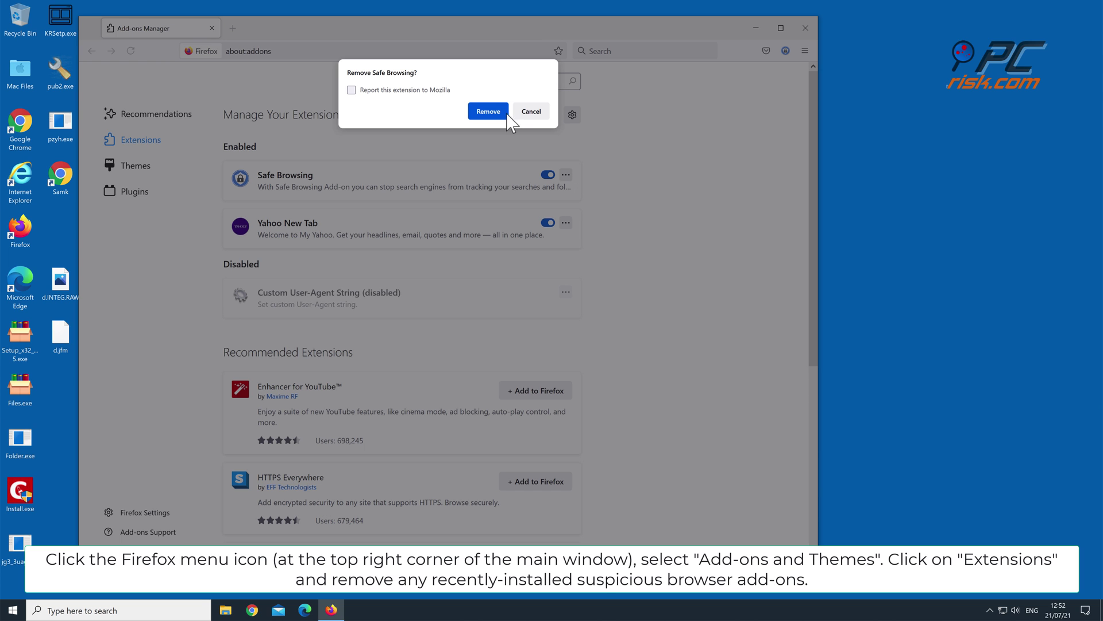
left_click(487, 111)
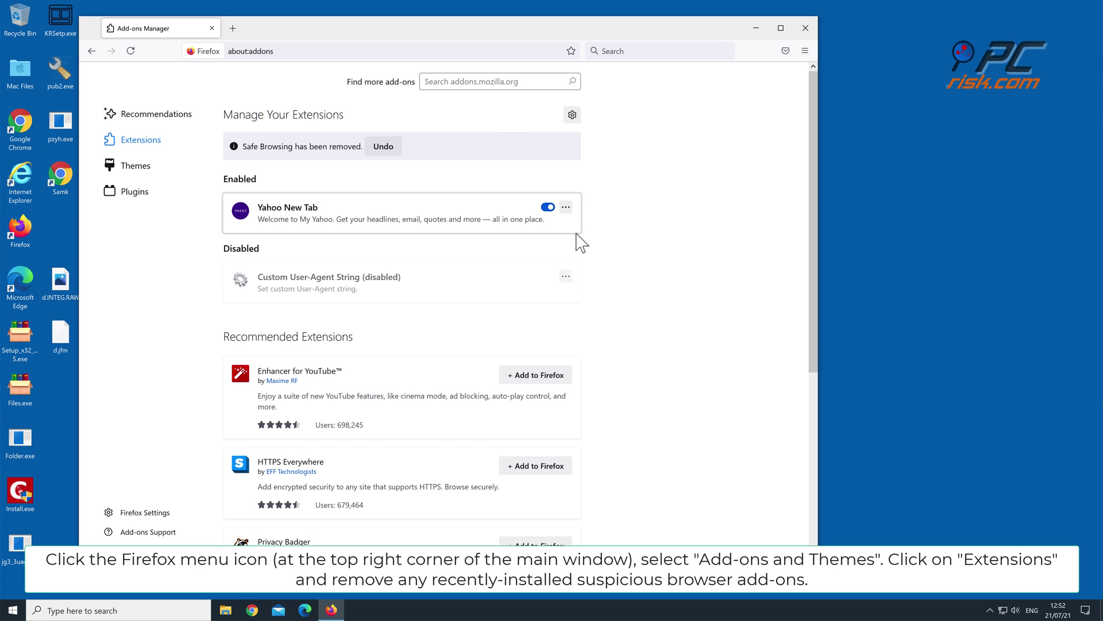
left_click(567, 212)
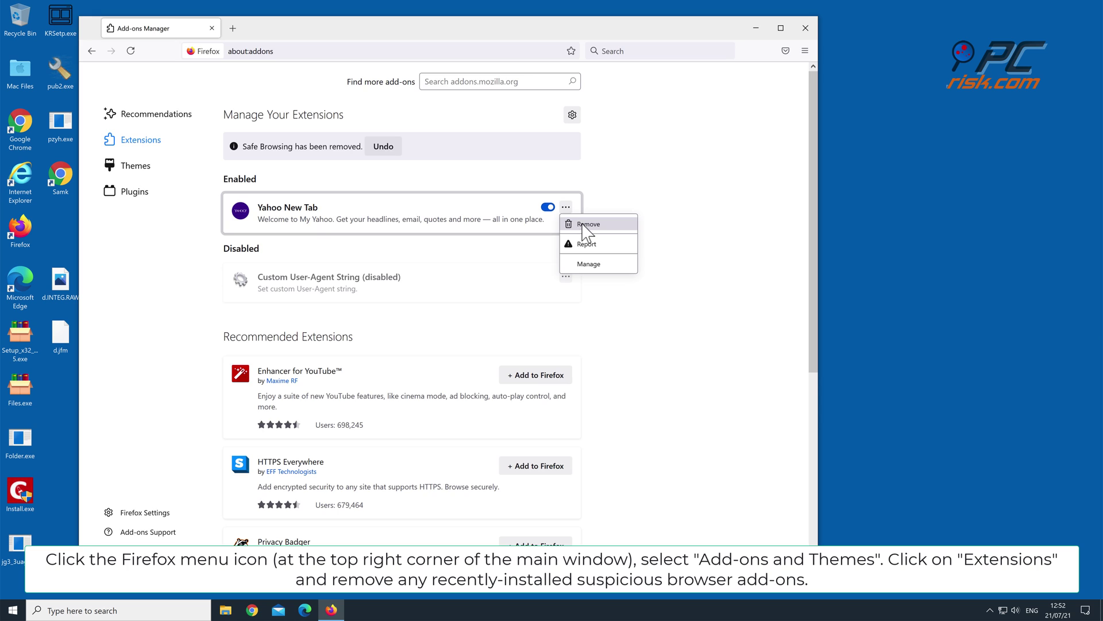
left_click(582, 224)
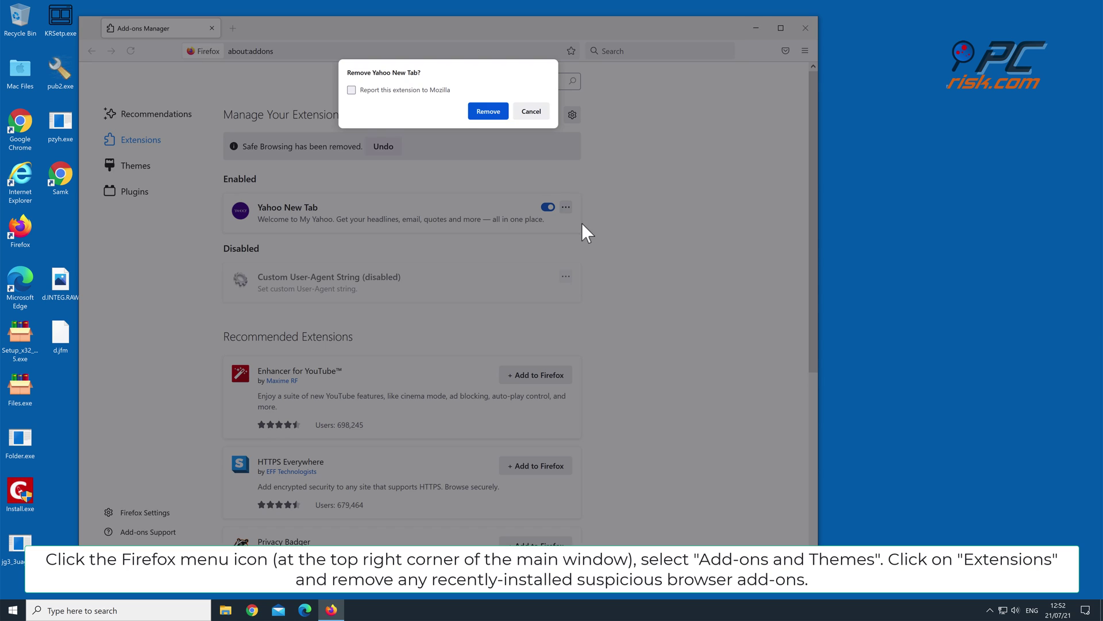
left_click(504, 119)
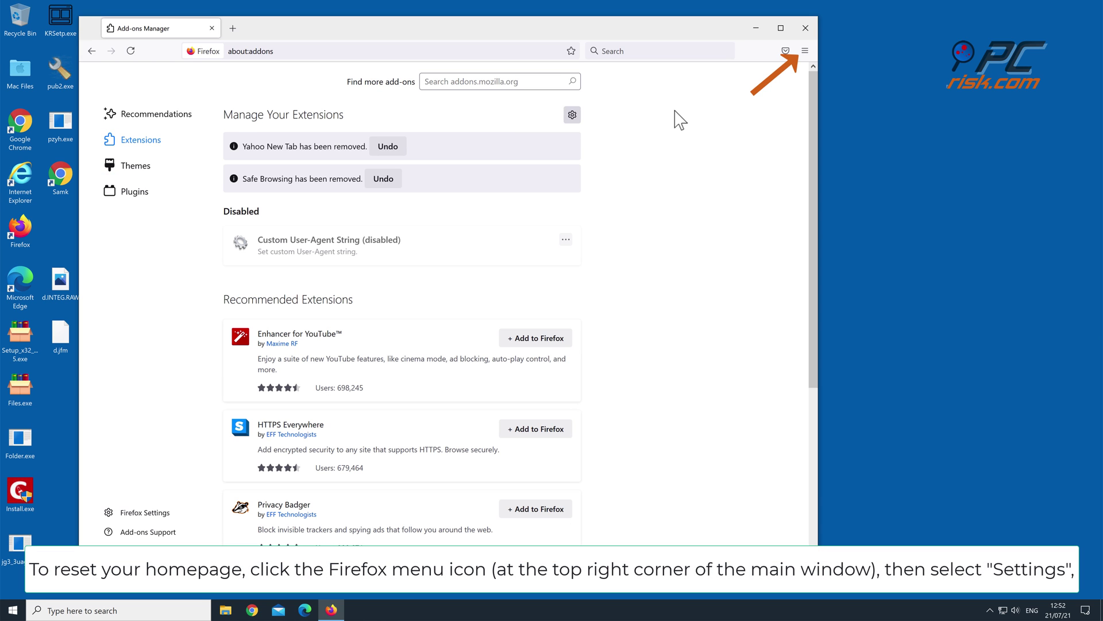
left_click(804, 52)
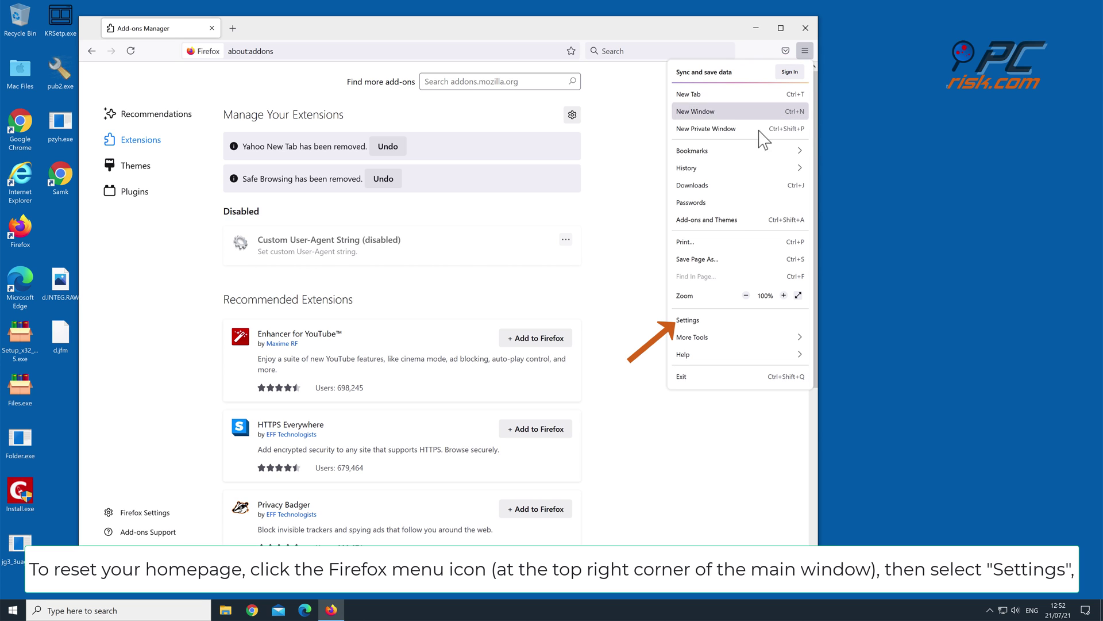
left_click(706, 320)
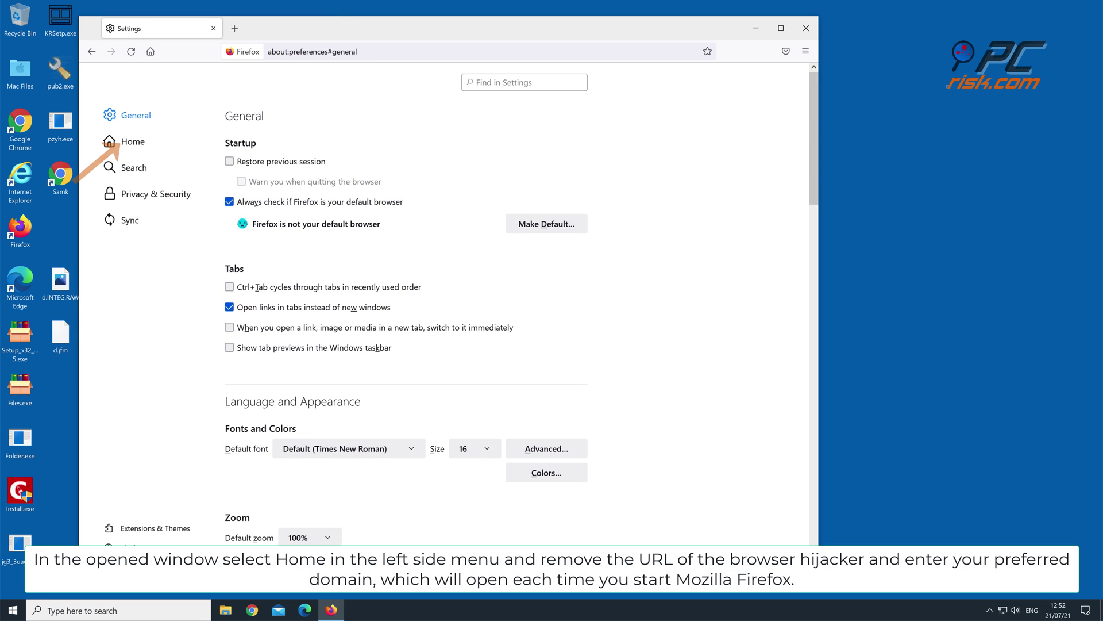
left_click(127, 145)
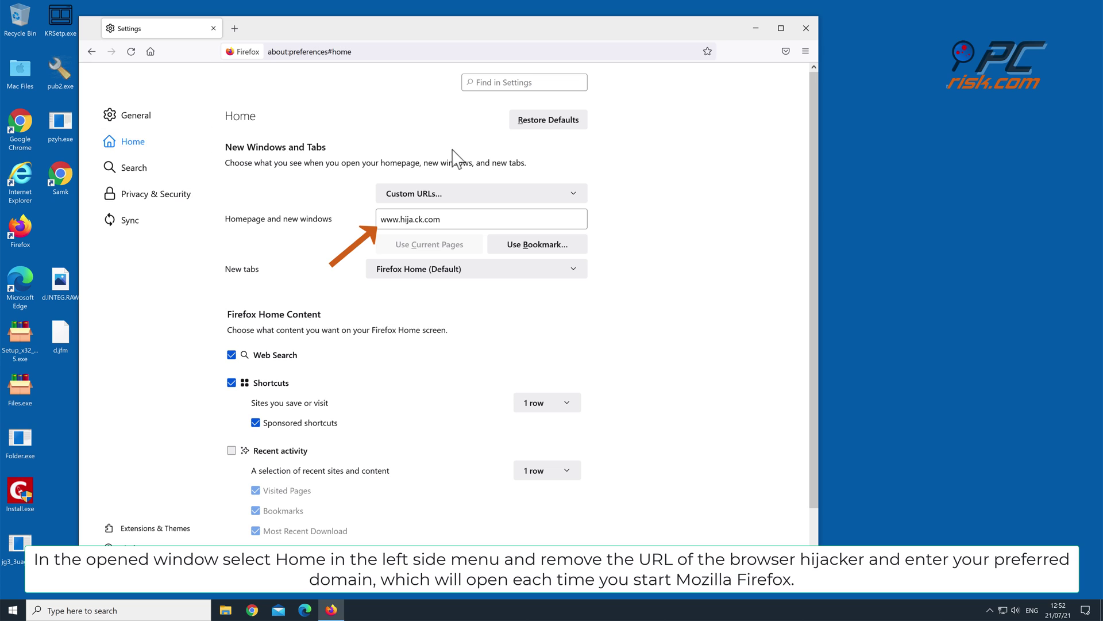
left_click(473, 219)
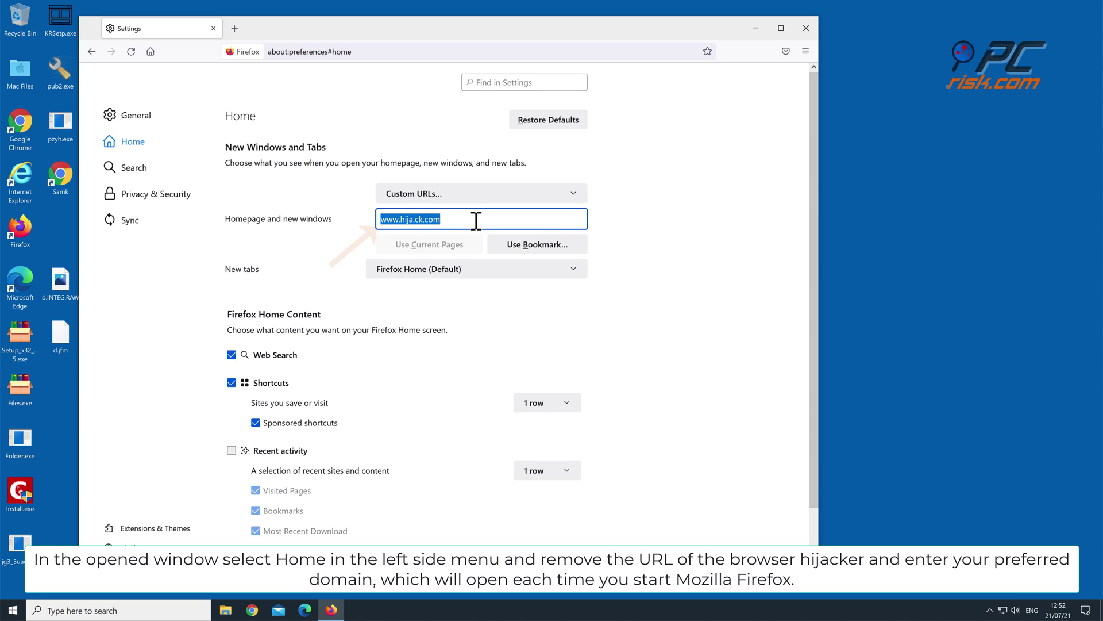
key("BackSpace")
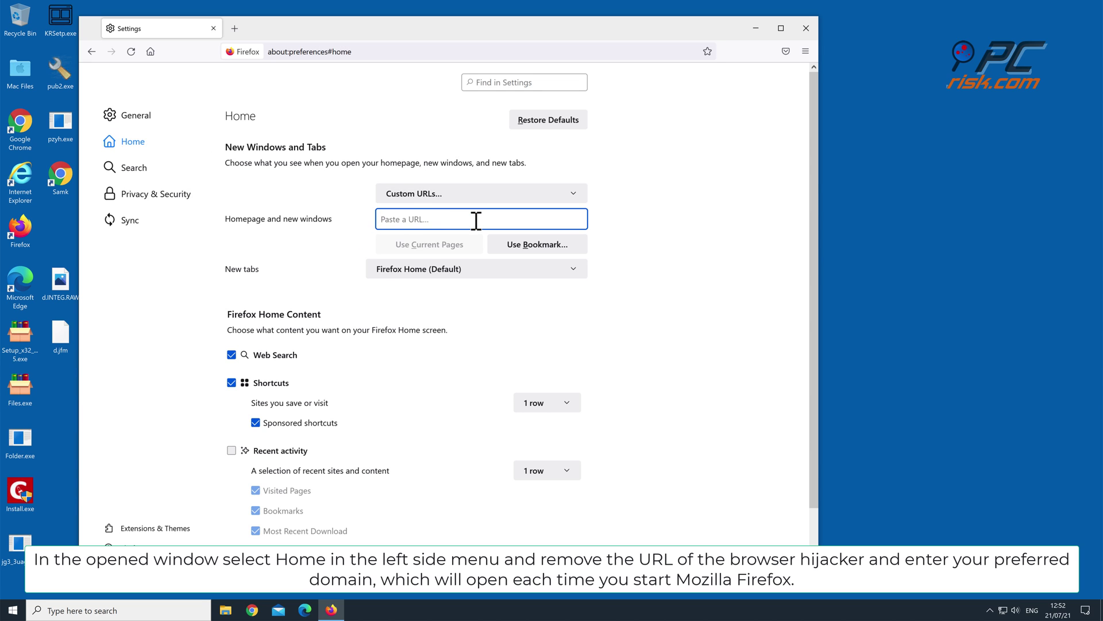
type("ww")
type("google.com")
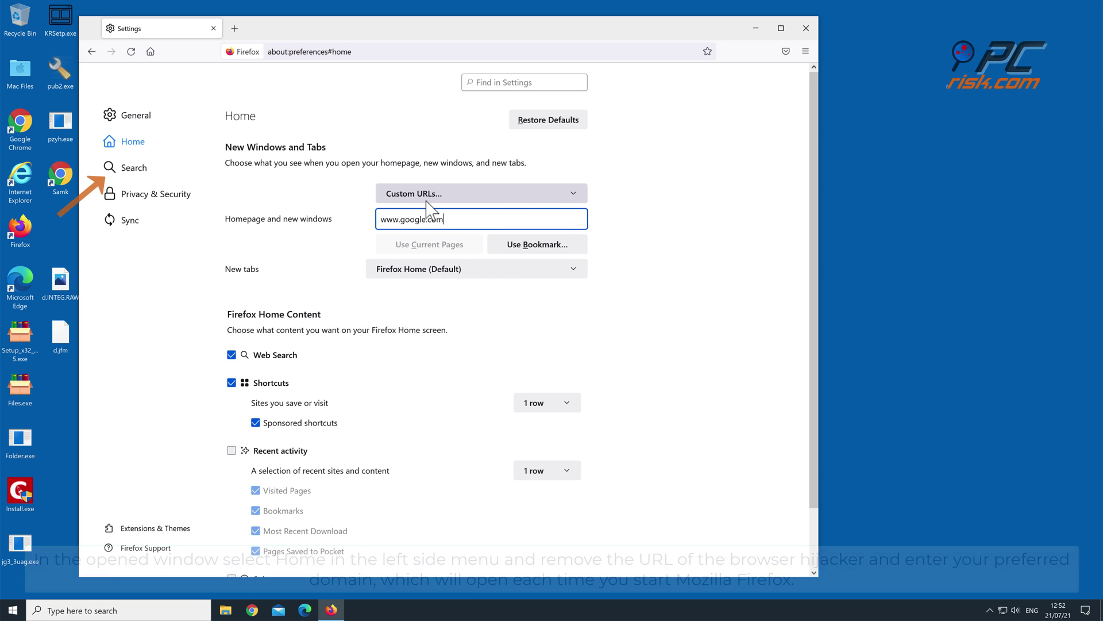
Step: Choose Google as Firefox's default search engine in place of Amazon.com
left_click(160, 173)
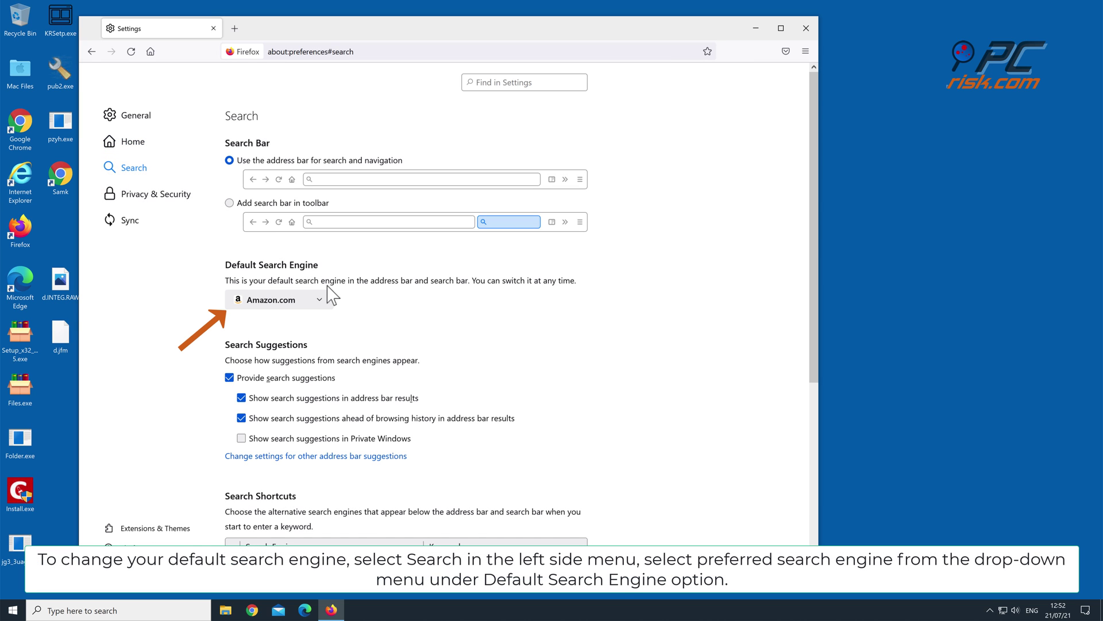
left_click(329, 302)
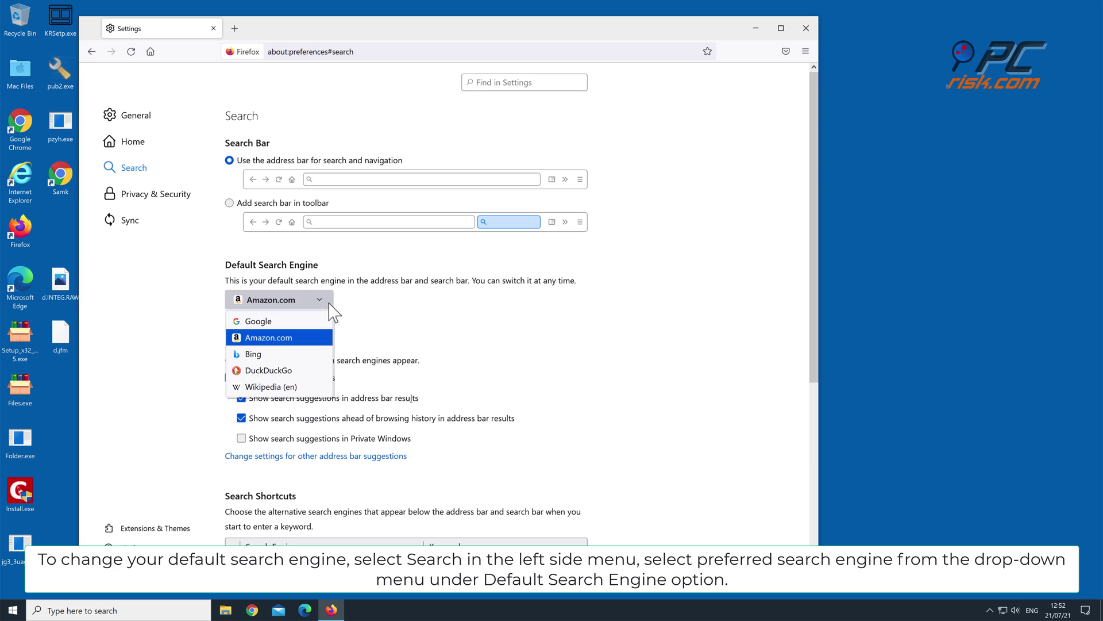
left_click(259, 321)
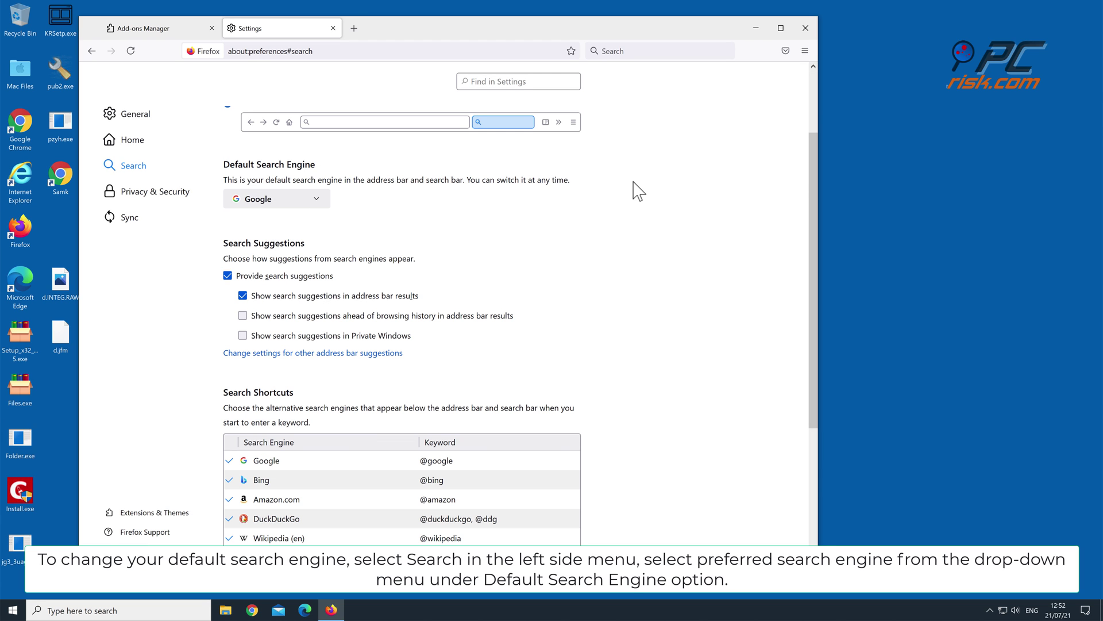
Step: Close Firefox, confirming Close tabs in the exit dialog
left_click(801, 28)
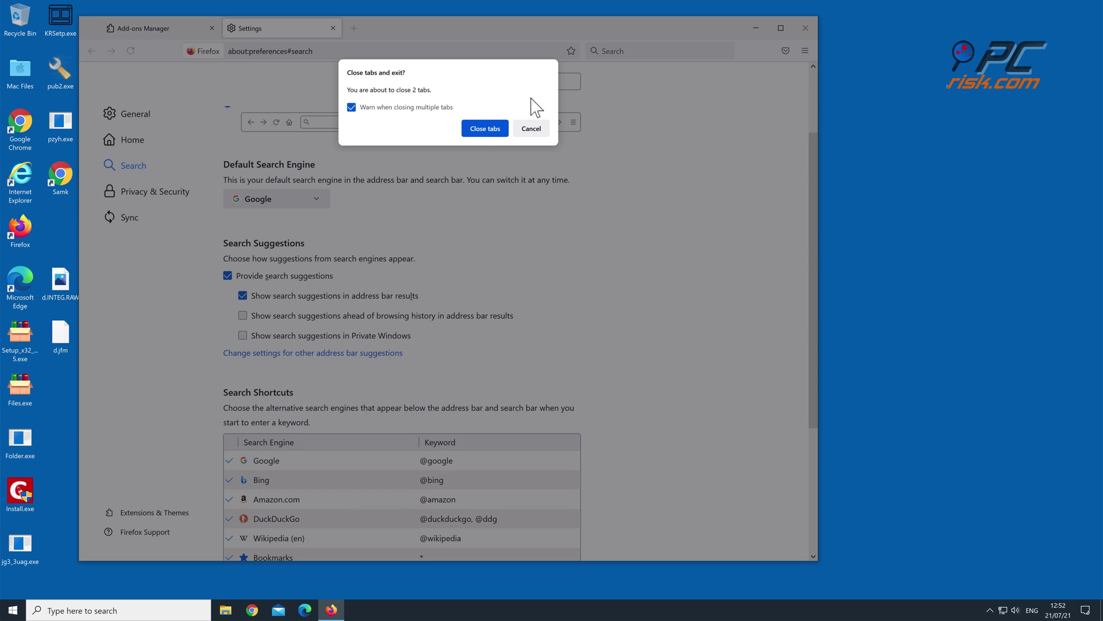
left_click(483, 130)
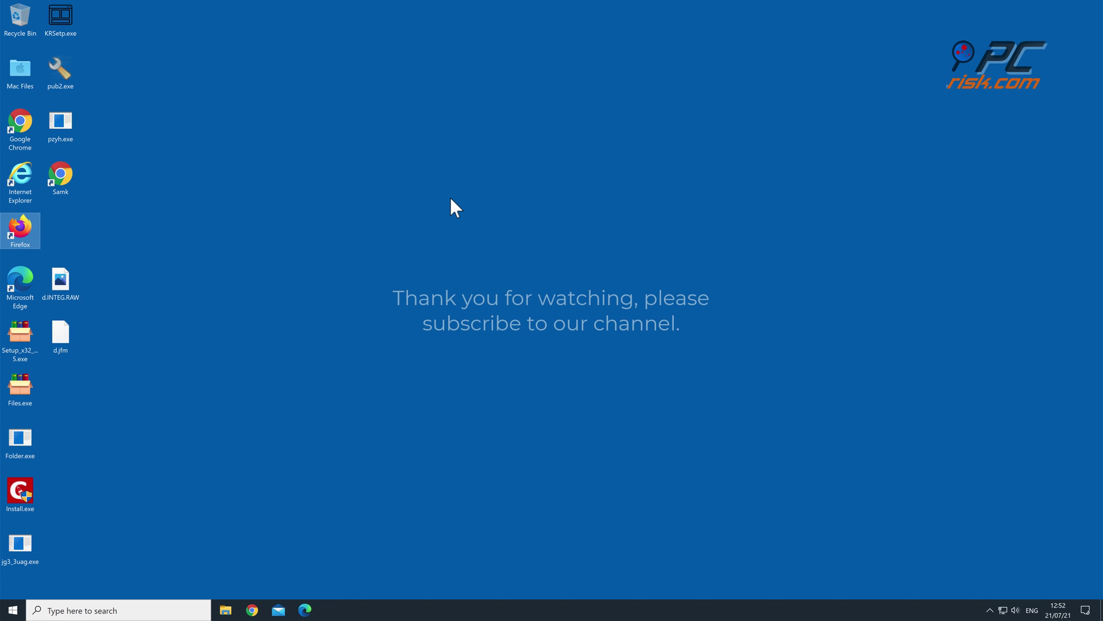